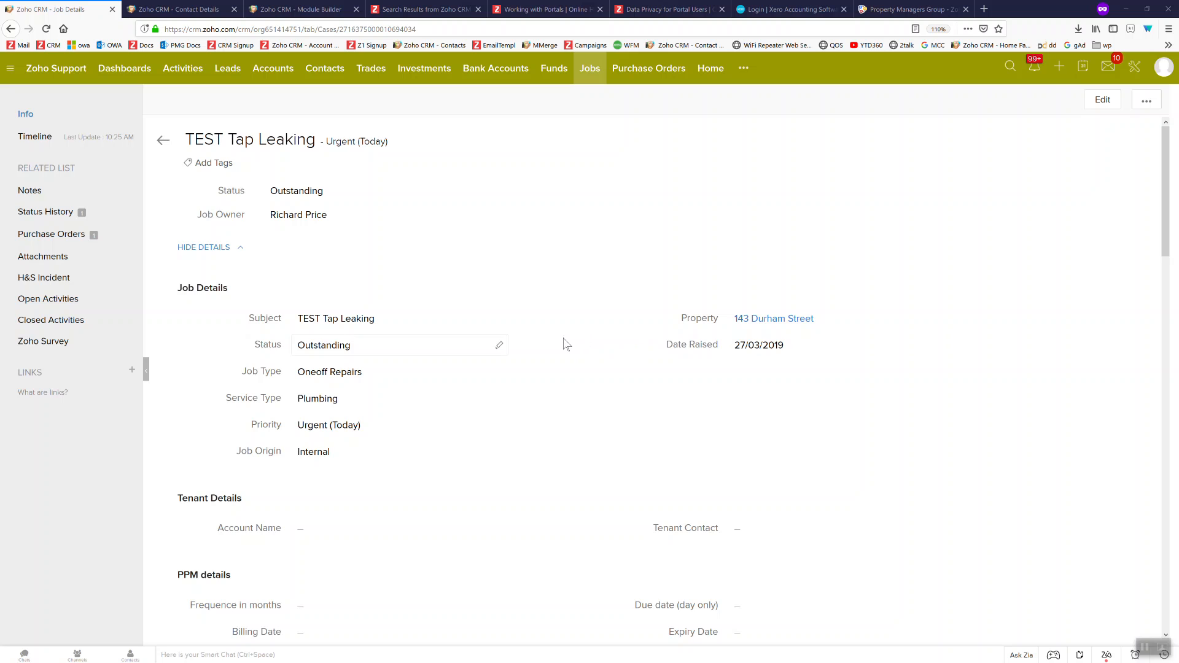
scroll(566, 344, down, 10)
scroll(462, 416, up, 4)
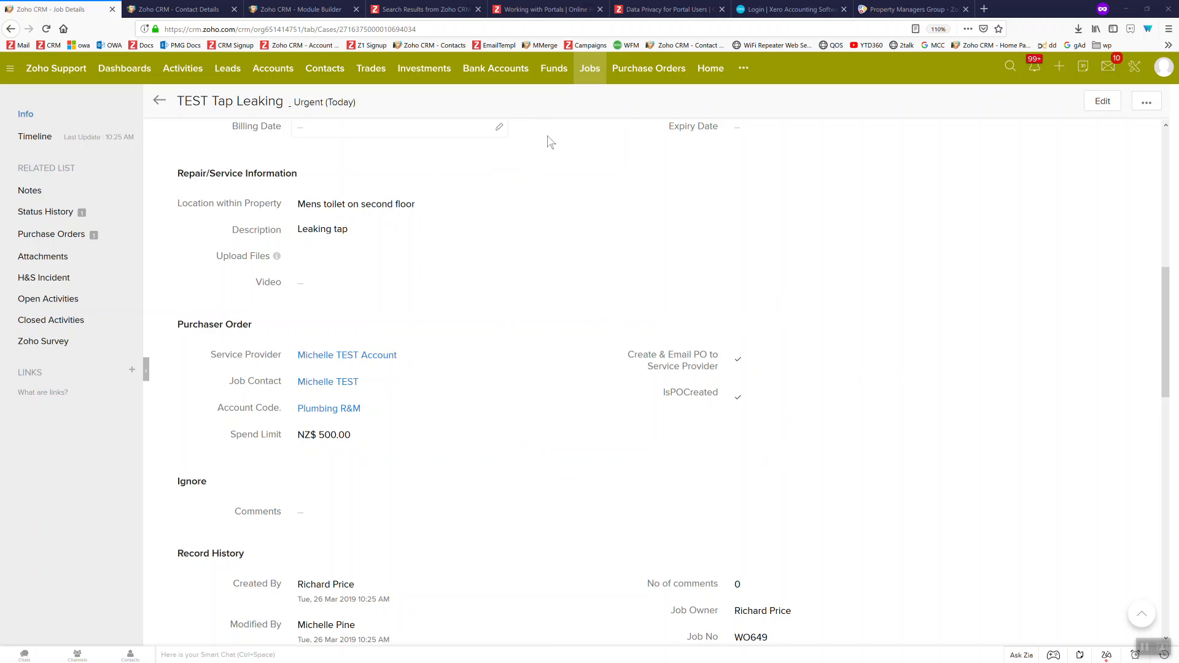
scroll(507, 184, up, 5)
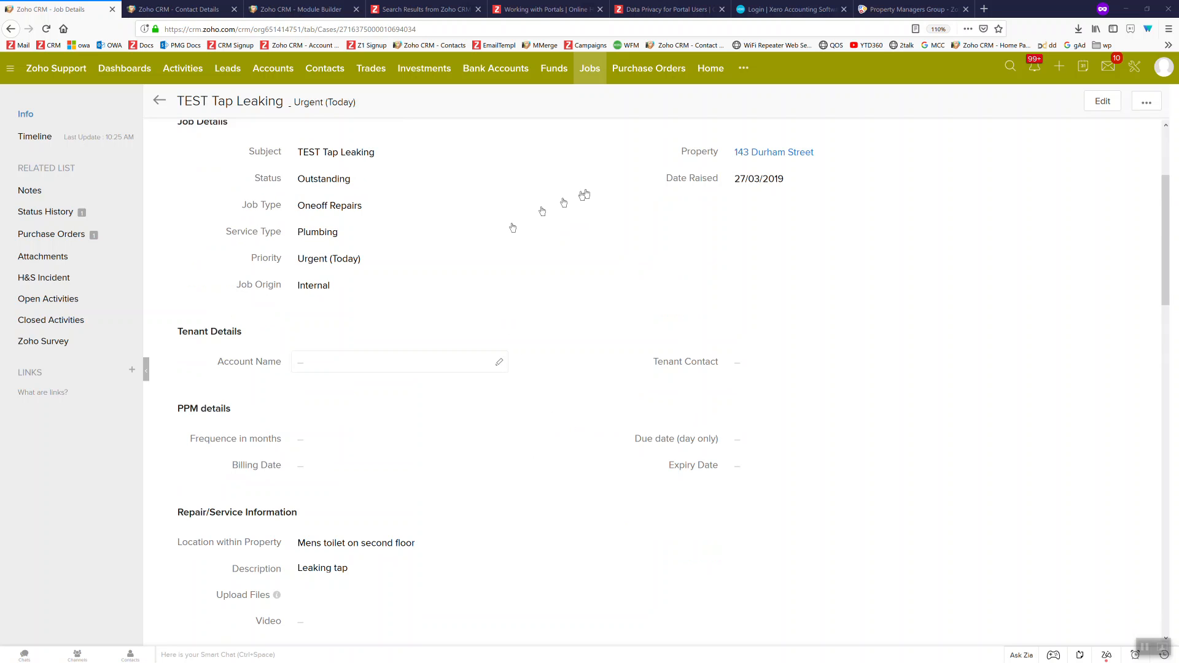
scroll(559, 212, up, 2)
scroll(559, 215, up, 3)
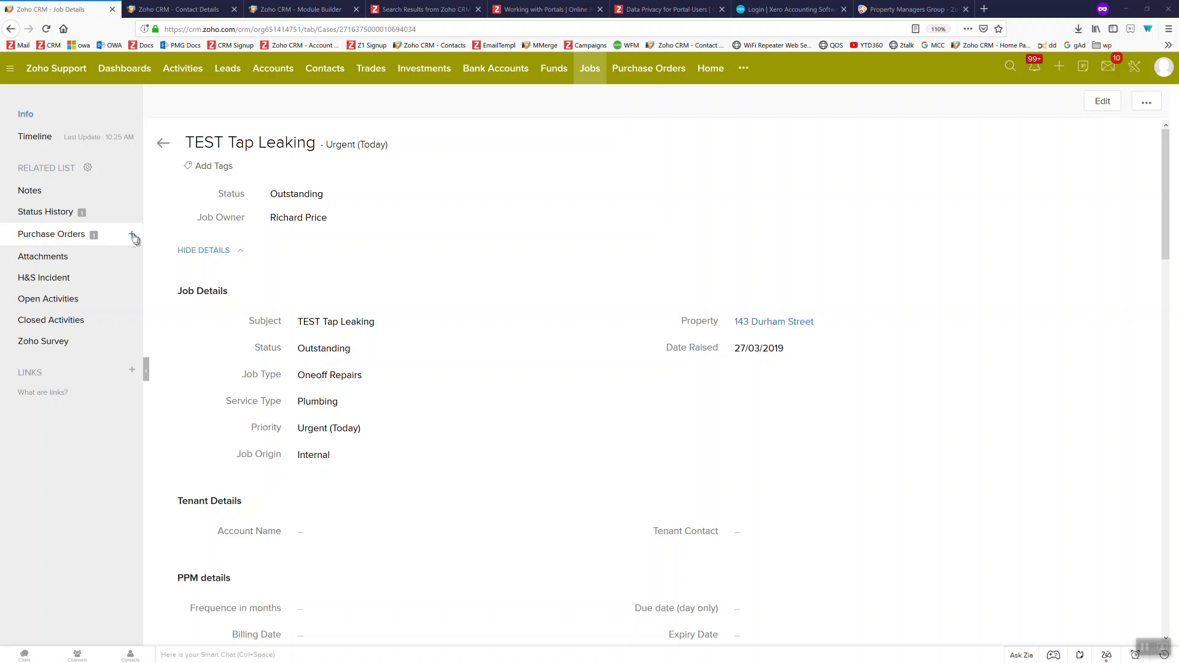
Create a new purchase order with subject 'Fixing the plaster' and the test account as service provider
click(132, 235)
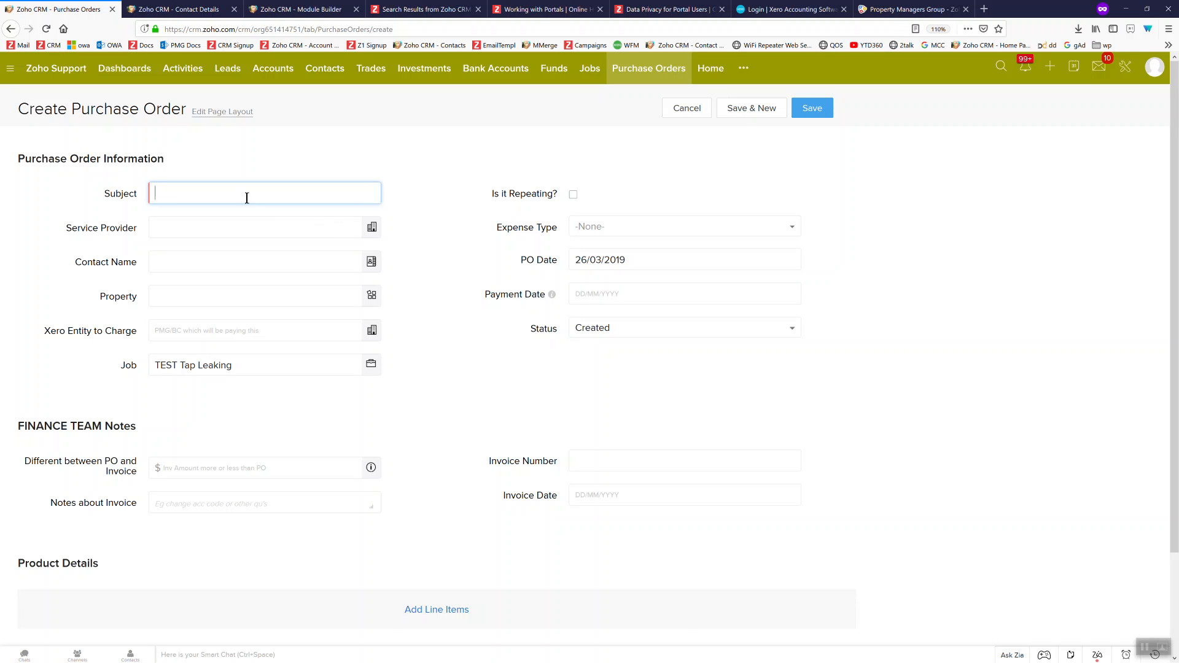
text(Fixing the plaster)
click(292, 227)
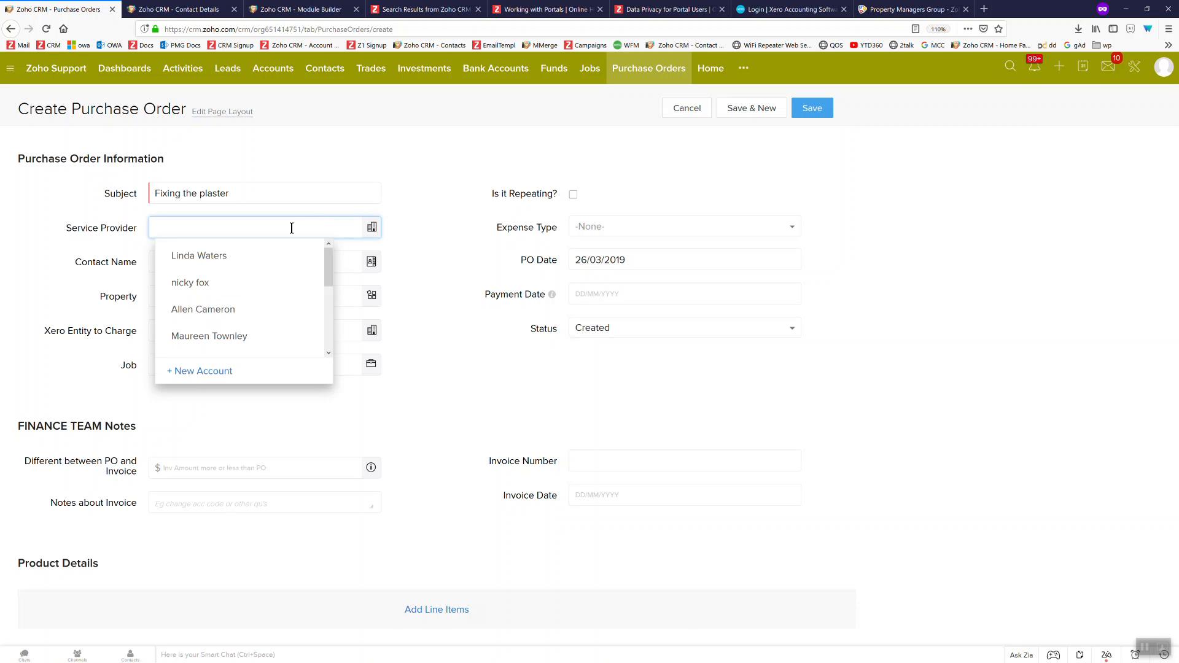
text(test)
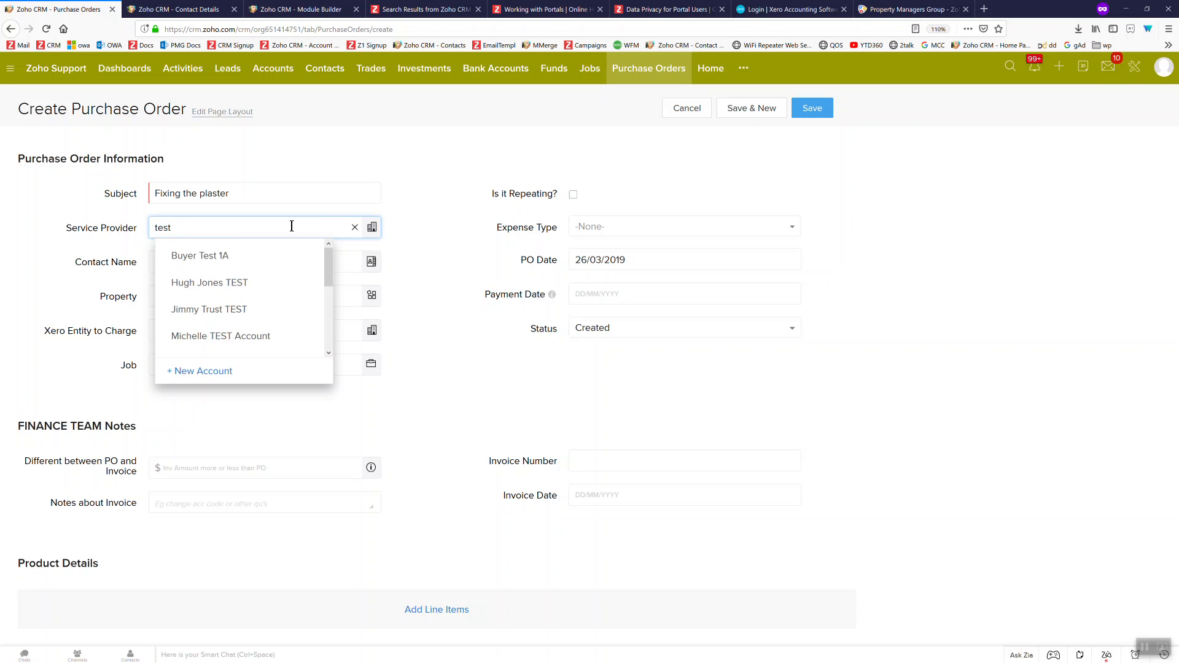
click(249, 339)
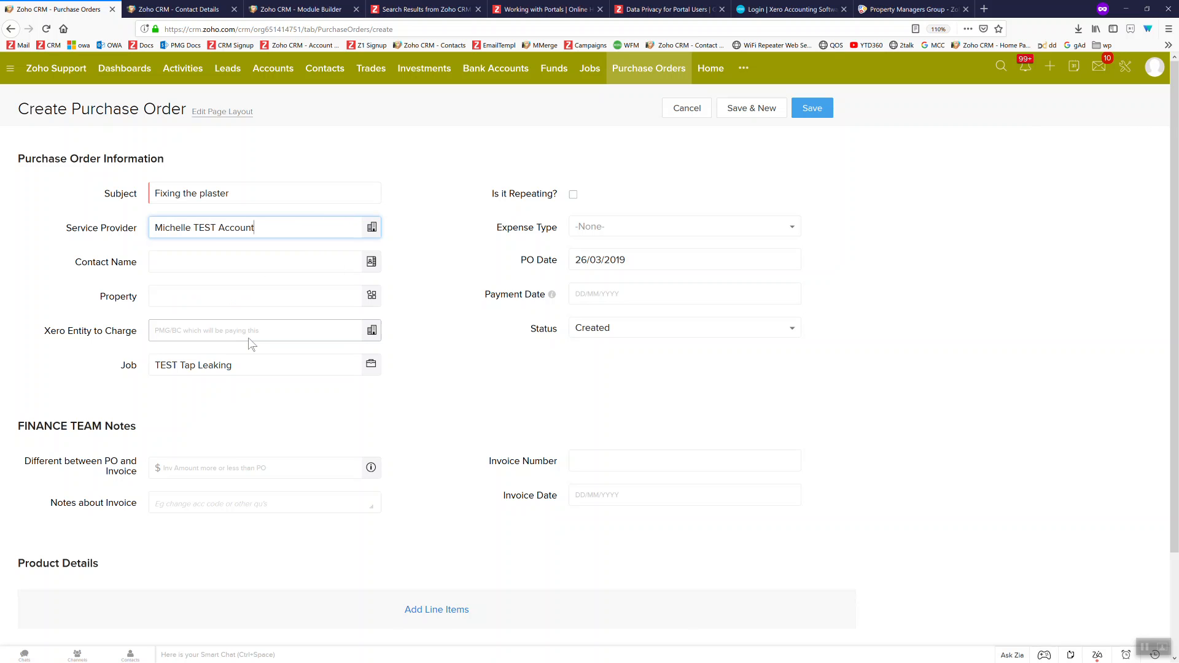
Set the test contact and the property matching '143' on the order
click(372, 263)
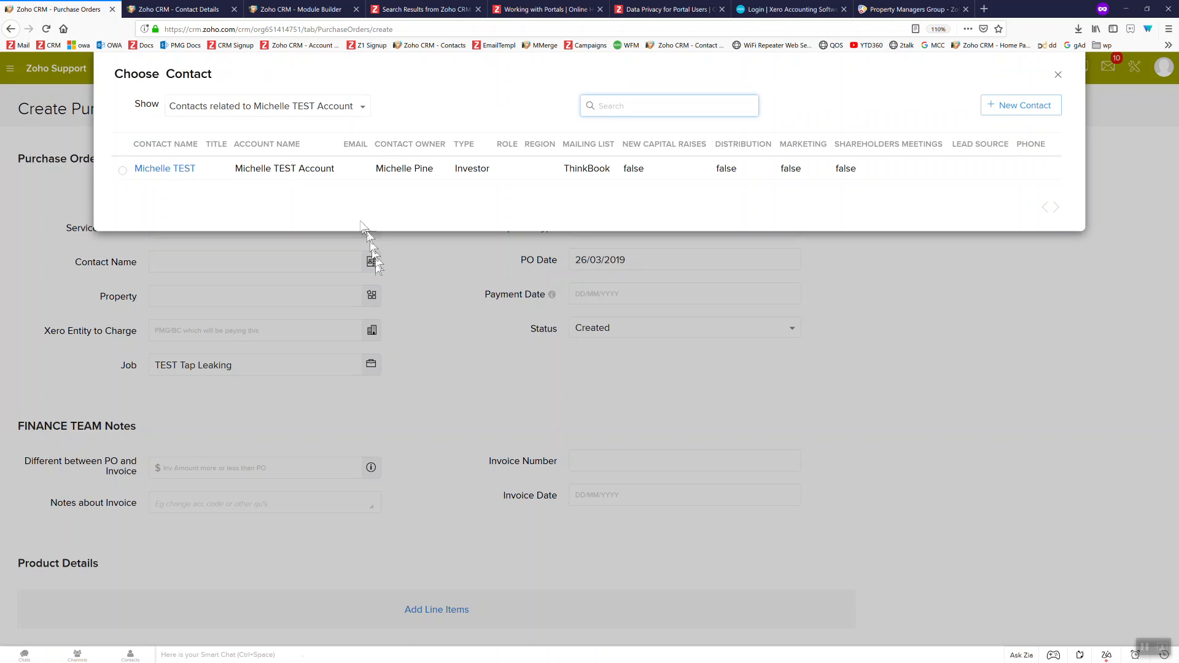
click(170, 168)
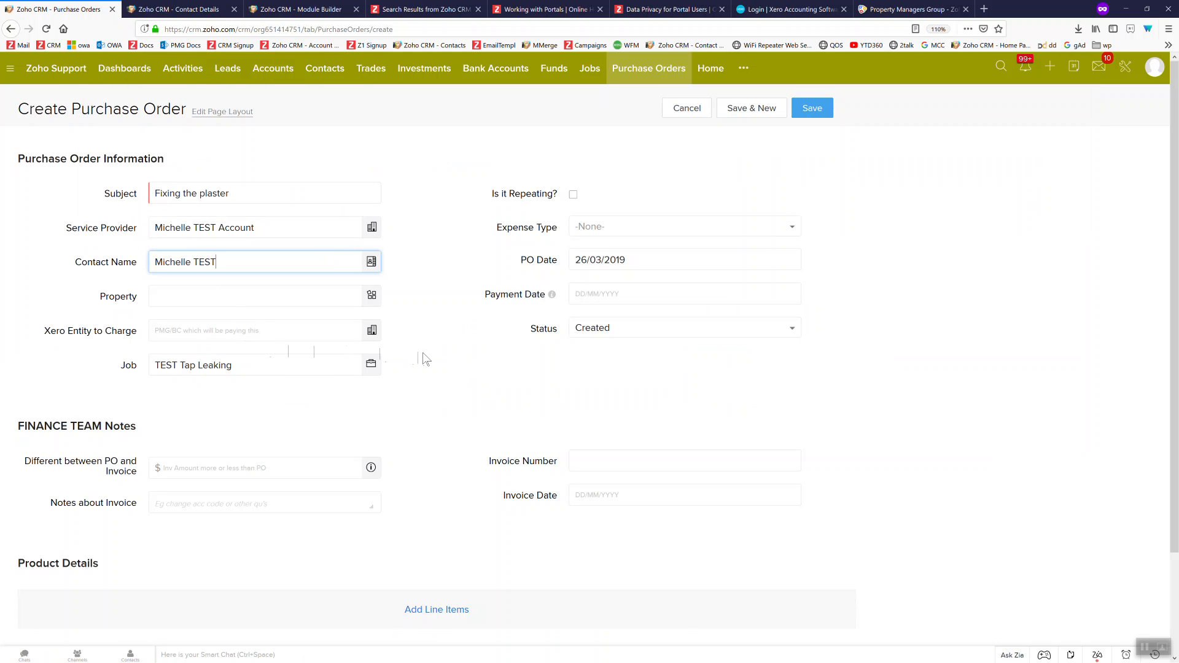
click(257, 295)
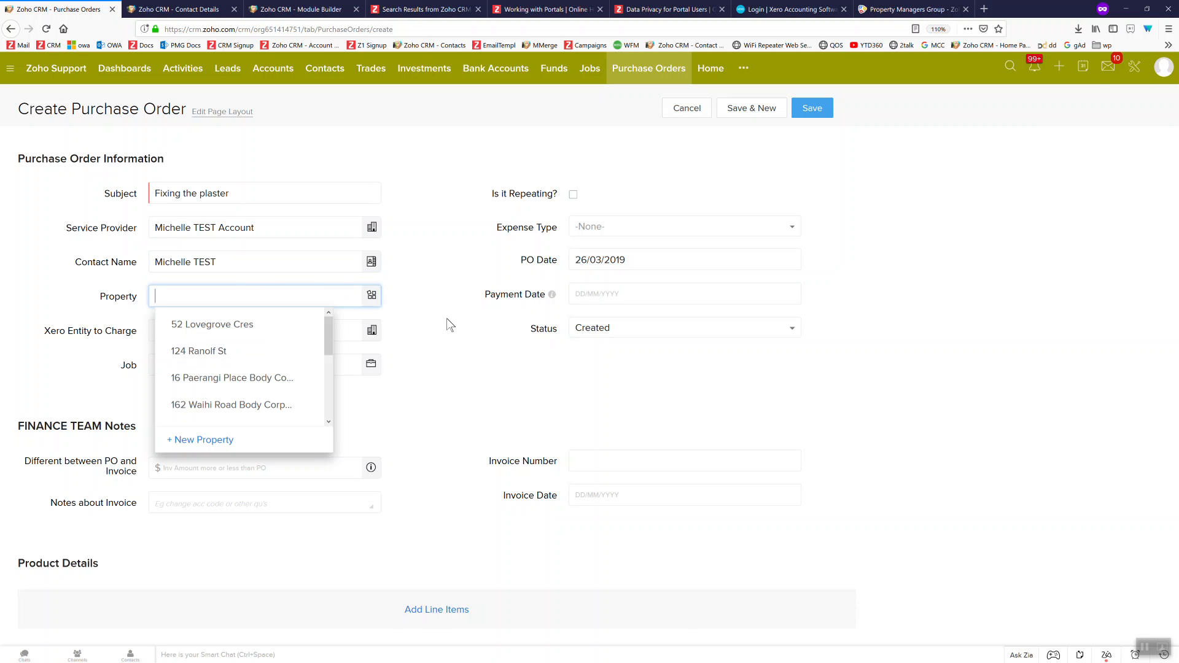
text(143)
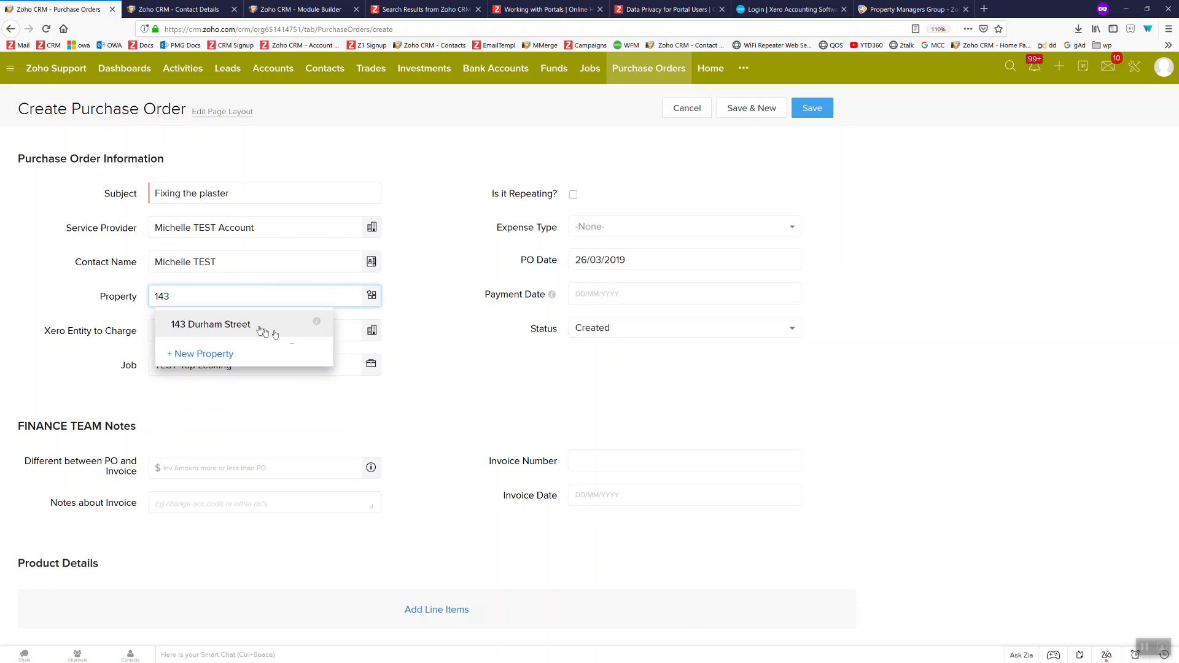
click(257, 327)
Prefix the subject with TEST so it reads 'TEST Fixing the plaster'
click(152, 192)
text(TEST)
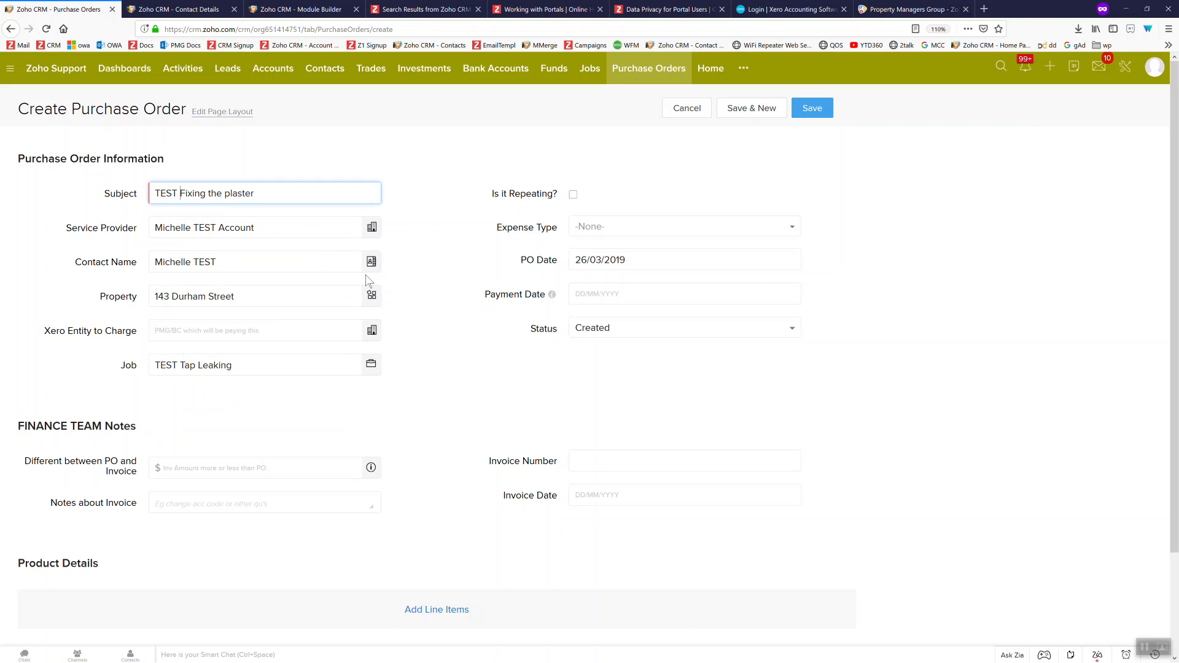
click(217, 323)
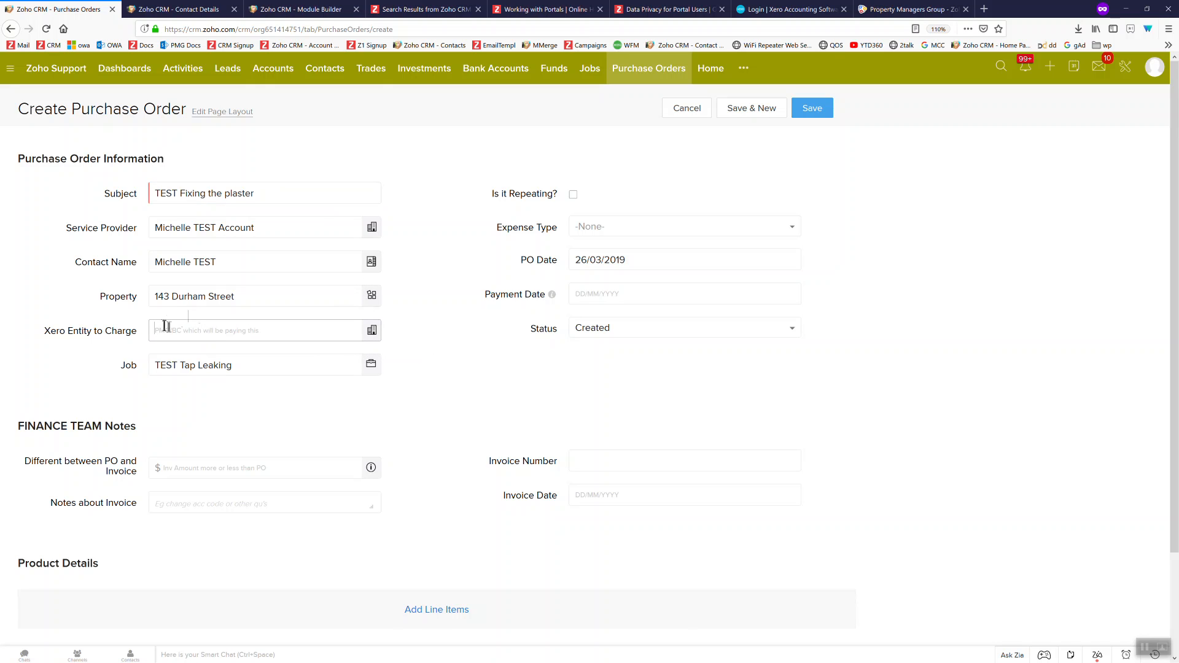
click(169, 298)
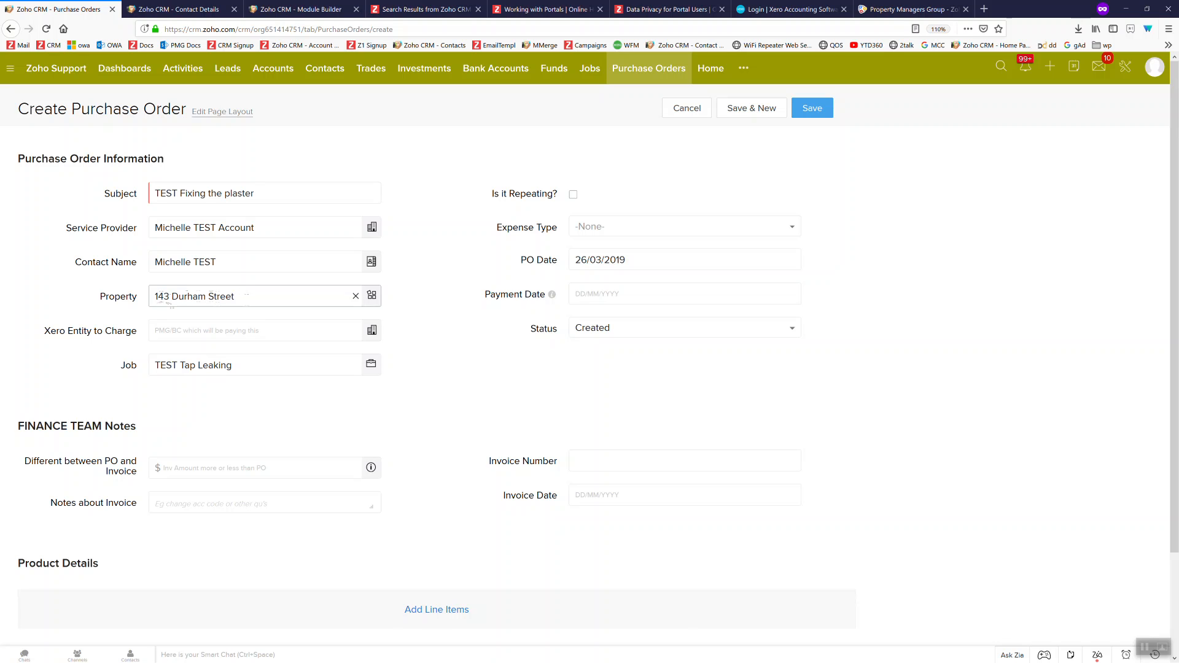
click(261, 329)
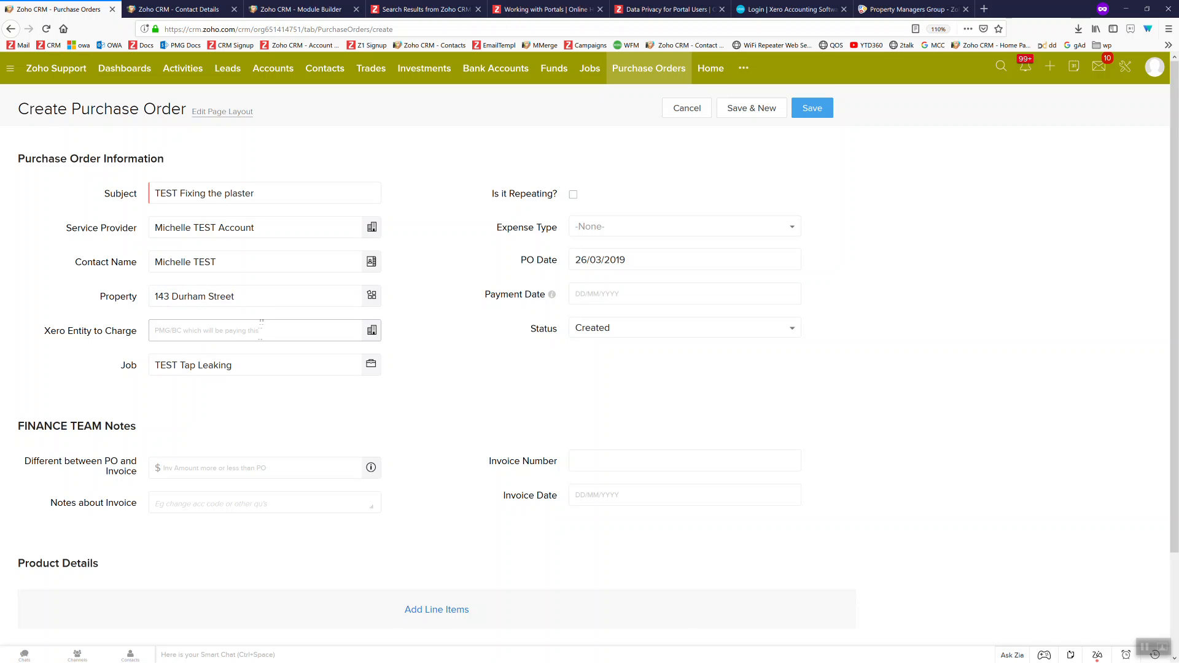
Charge the order to Pacific Property Fund Ltd with expense type OPEX
click(269, 330)
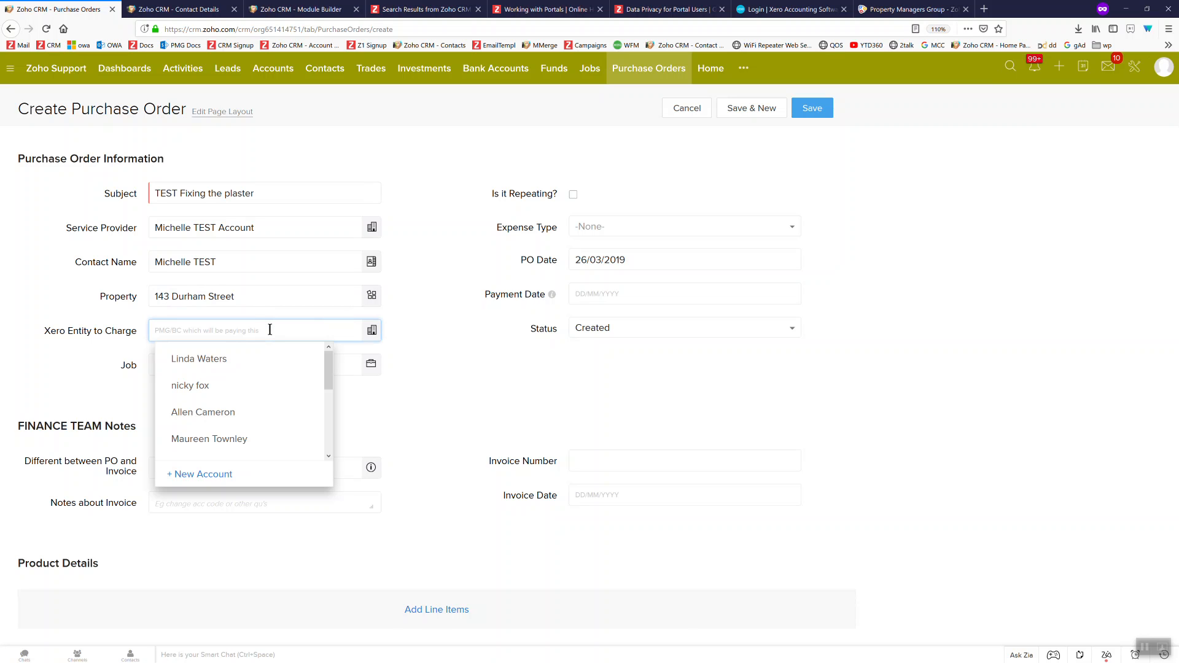
text(pacific prop)
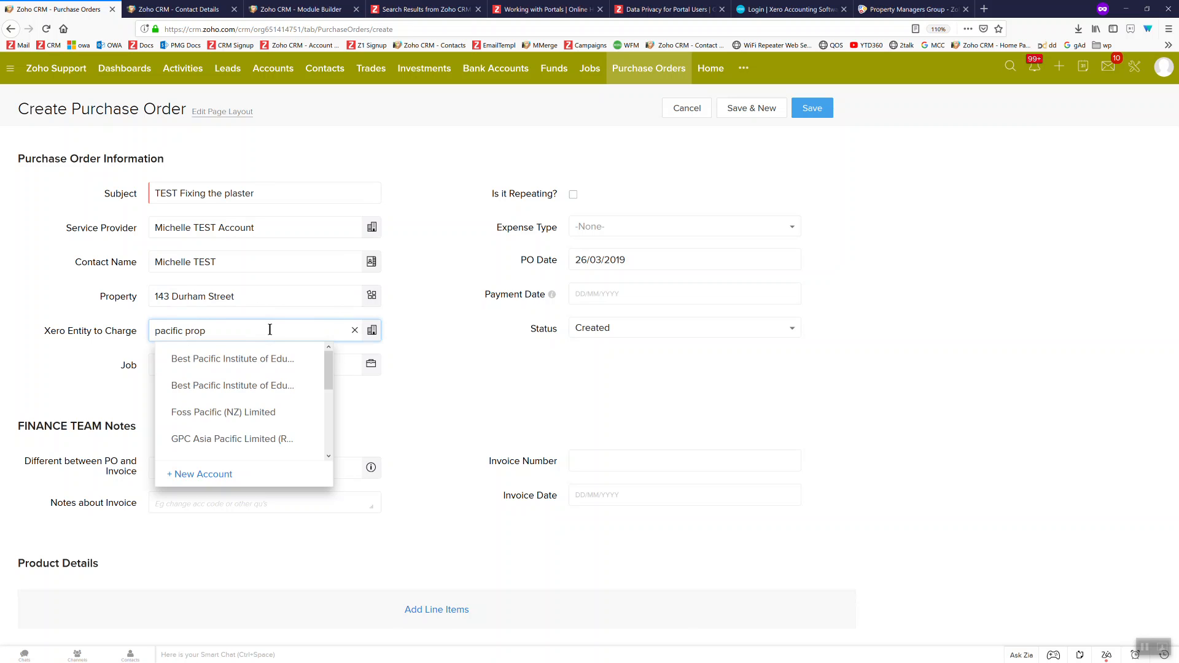
click(273, 358)
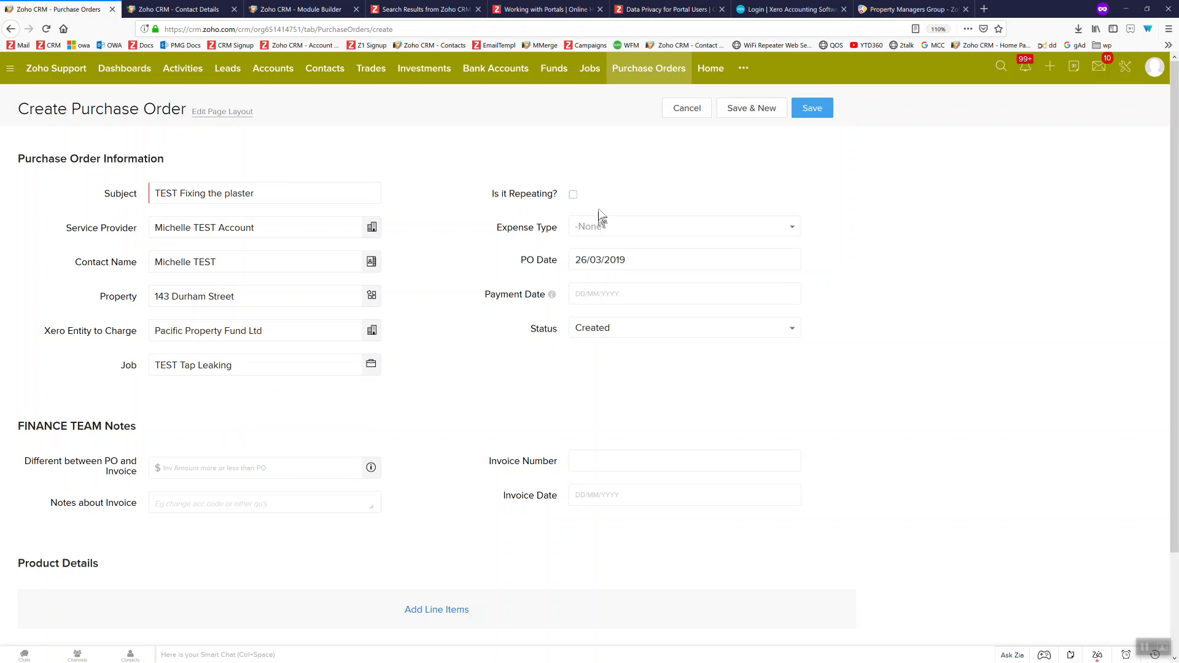
click(601, 226)
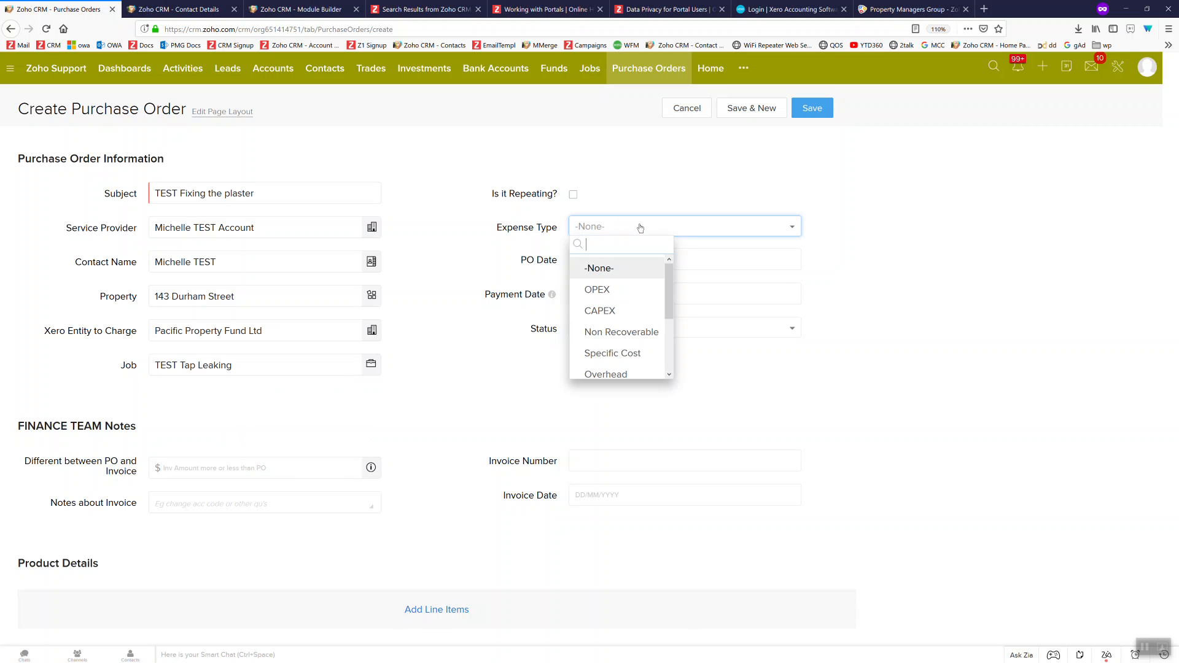
click(634, 301)
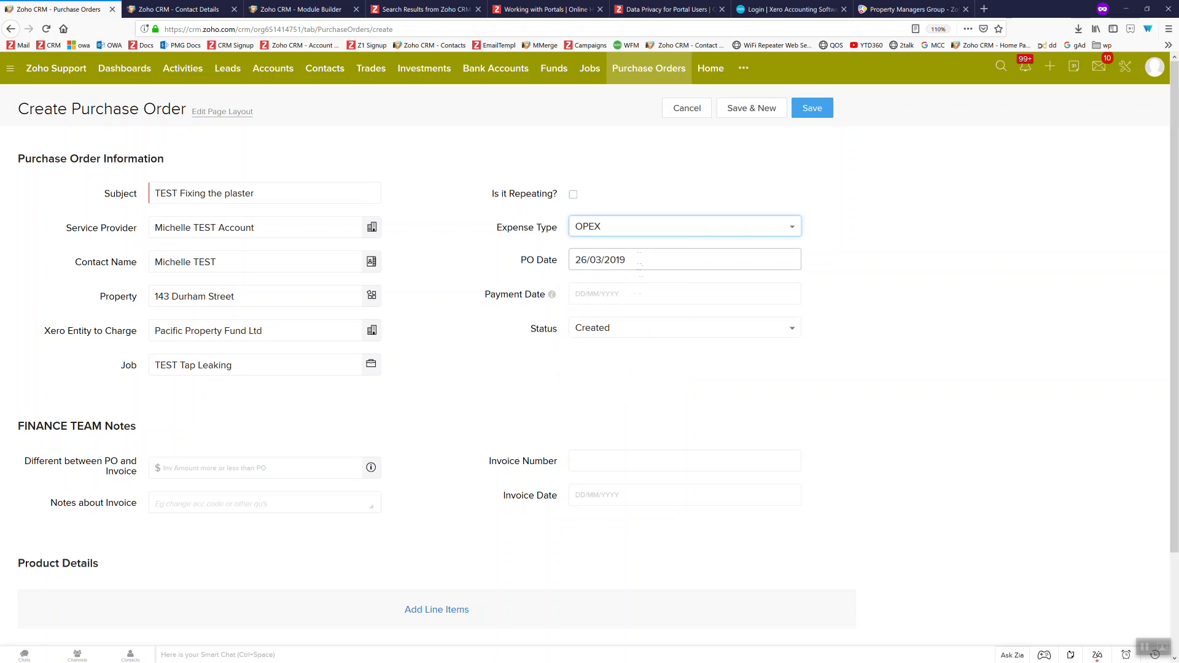
Set the payment date to 20/04/2019 and begin adding line items
click(636, 296)
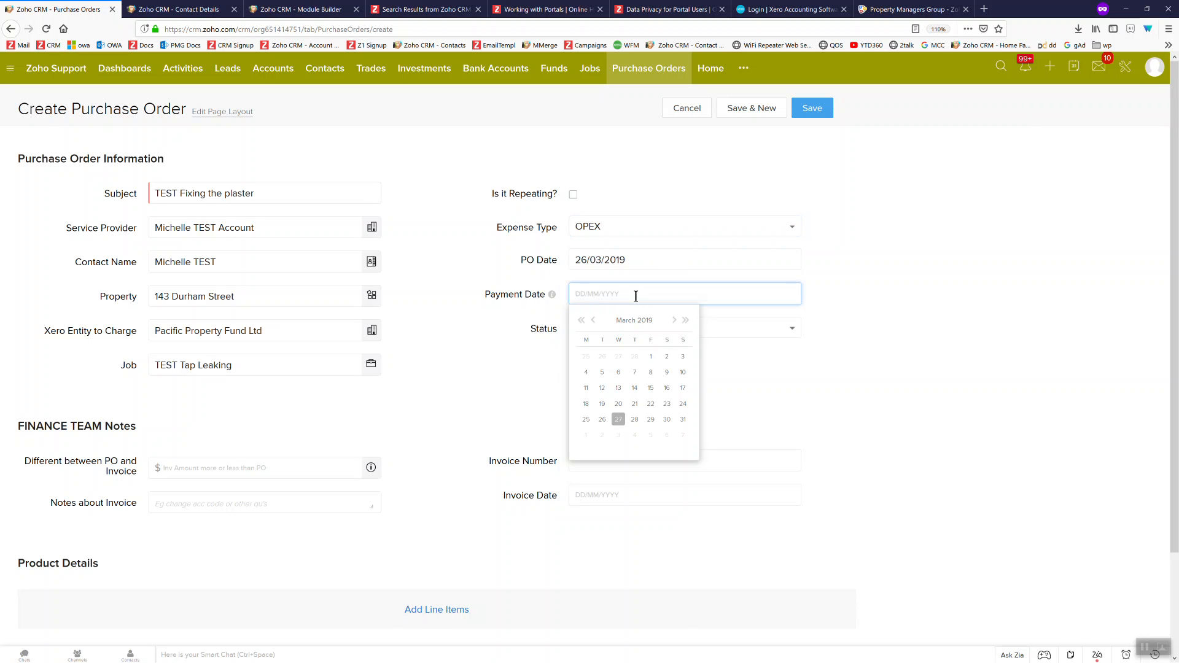
click(674, 320)
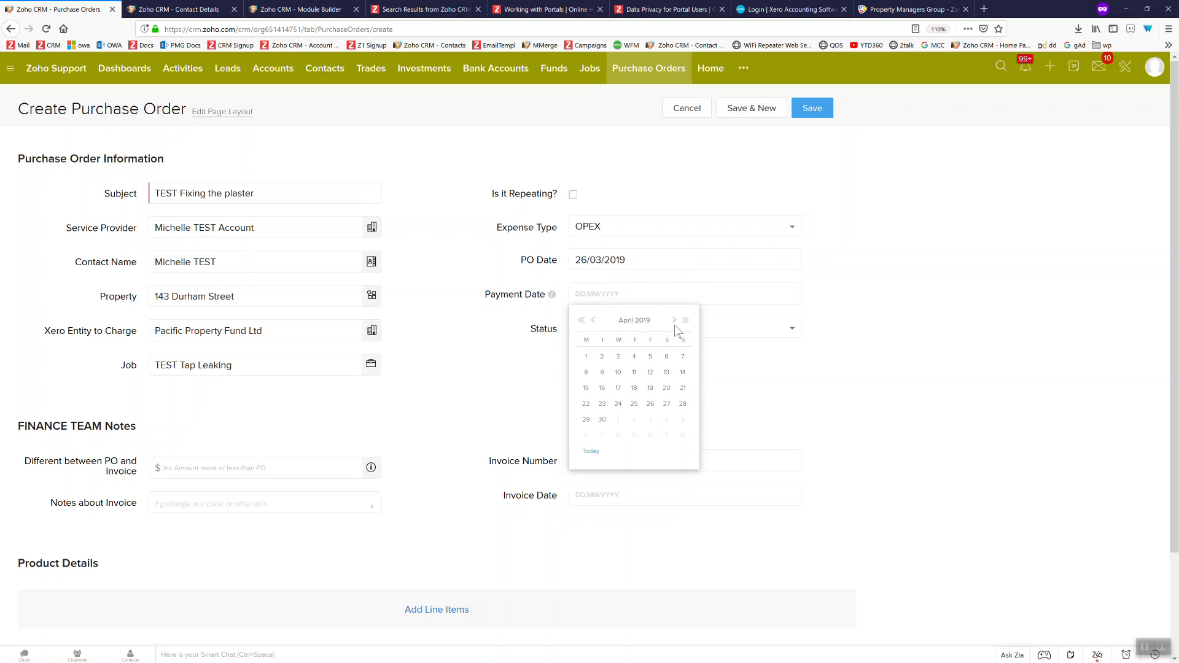
click(666, 388)
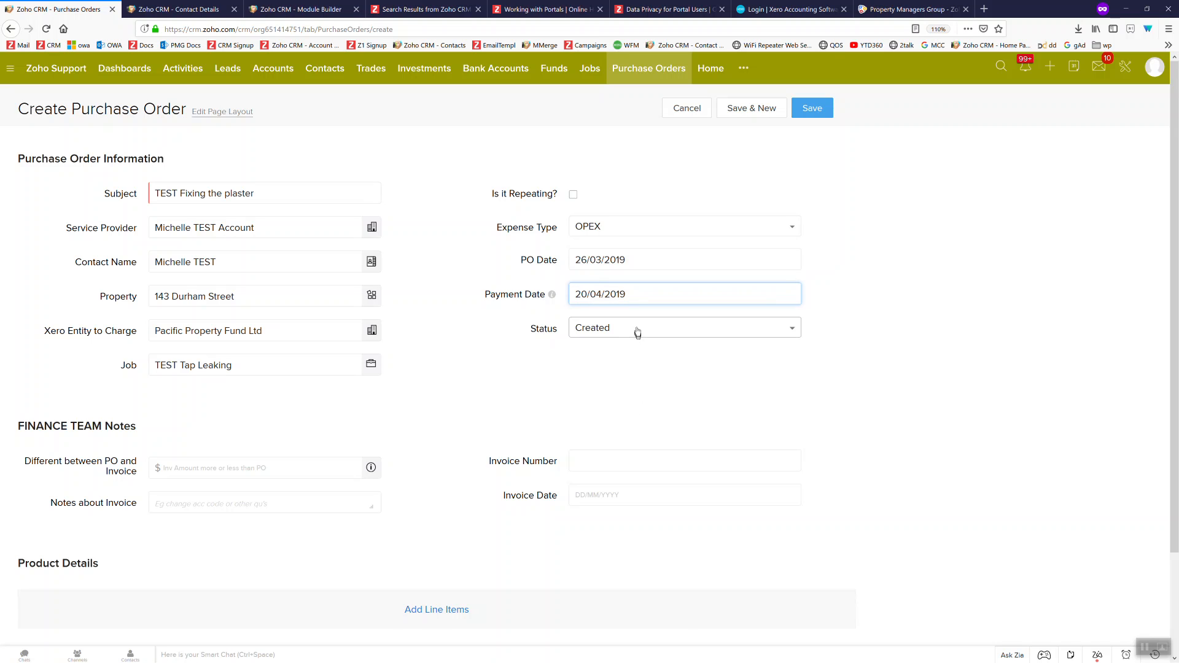
click(572, 381)
scroll(518, 399, down, 3)
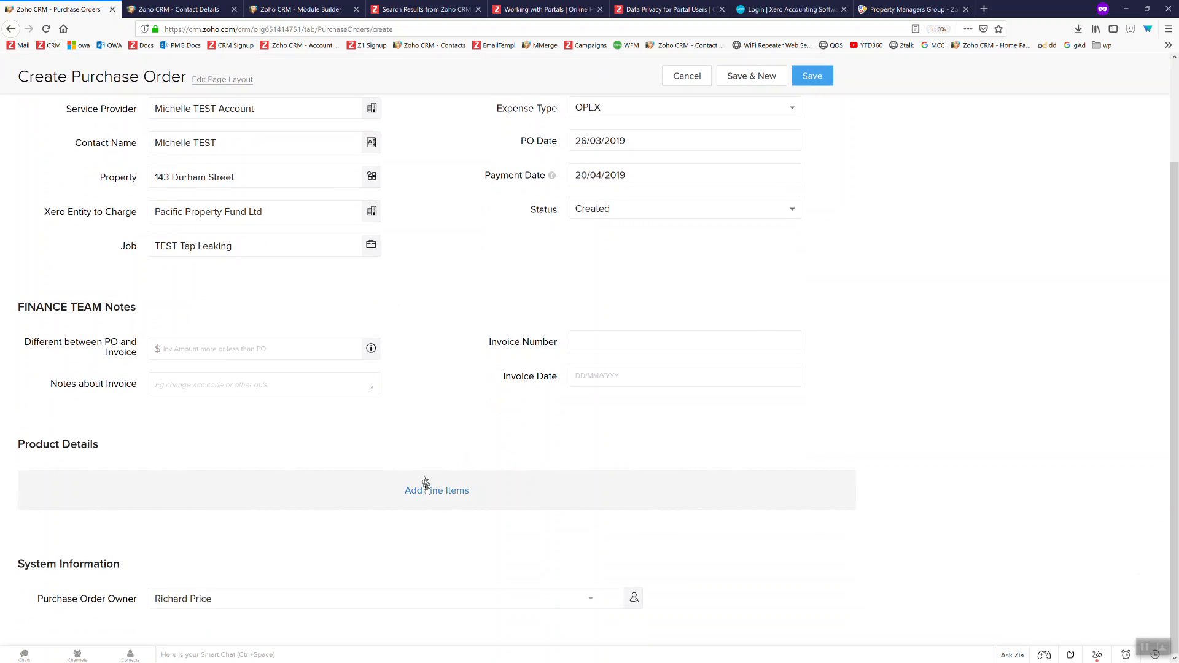
click(433, 495)
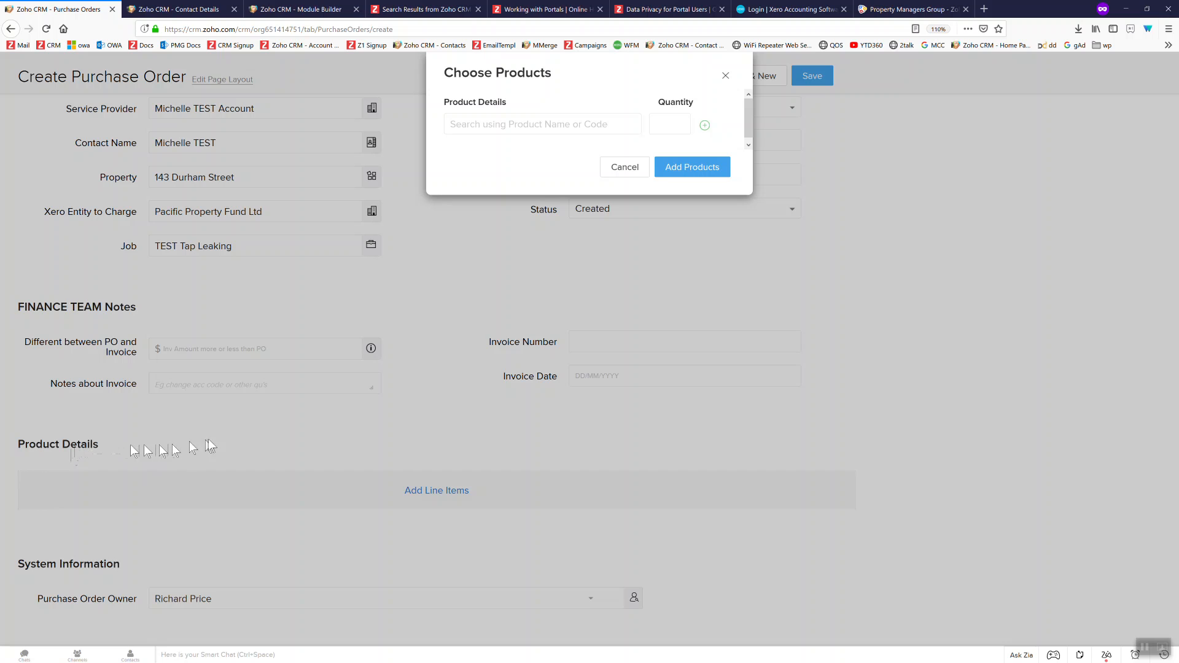
Search products for 'genera' and select General R&M (259)
click(490, 126)
text(general)
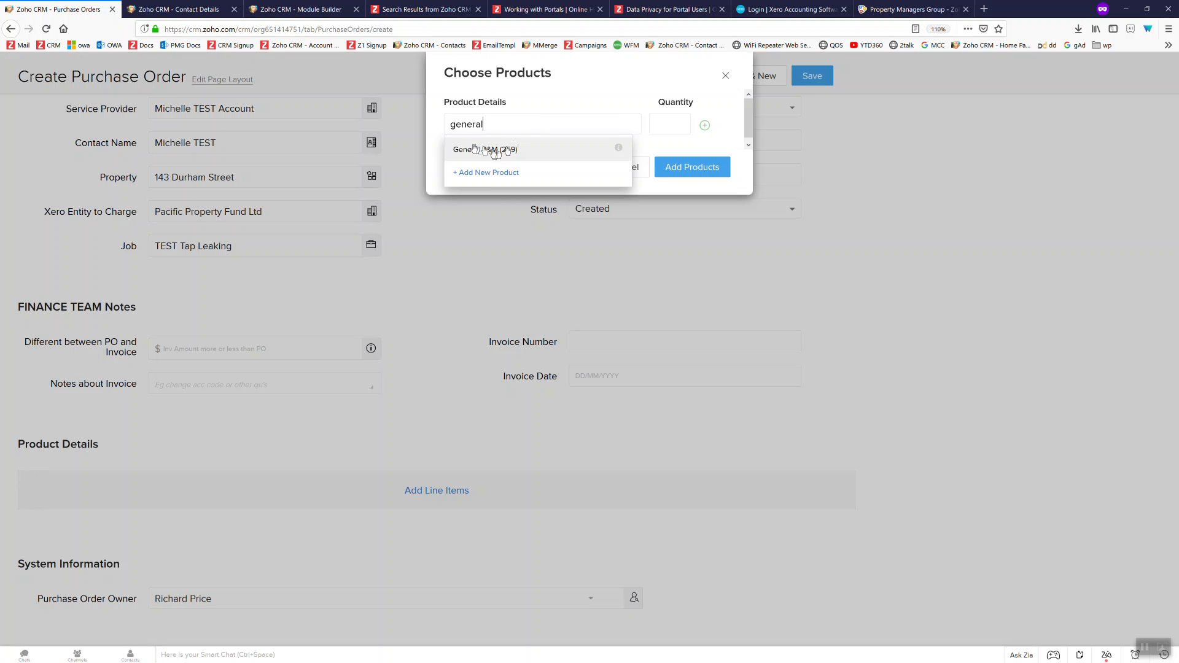
click(491, 150)
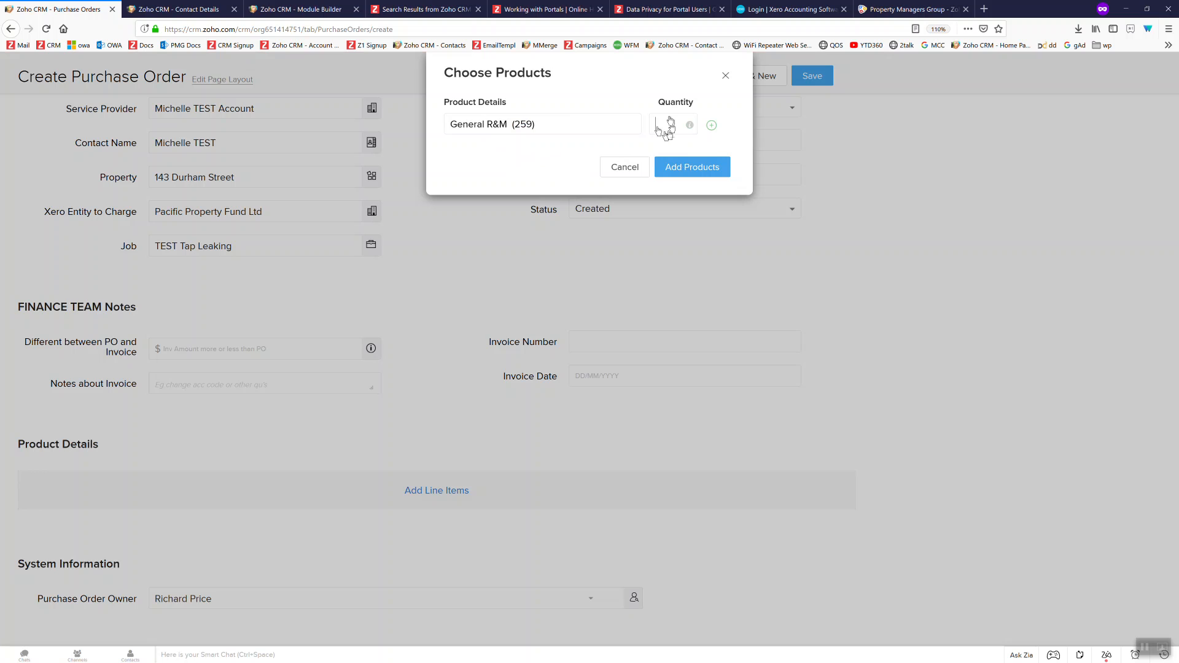
Add the General R&M line with list price 300 and save the order as PO417
click(700, 167)
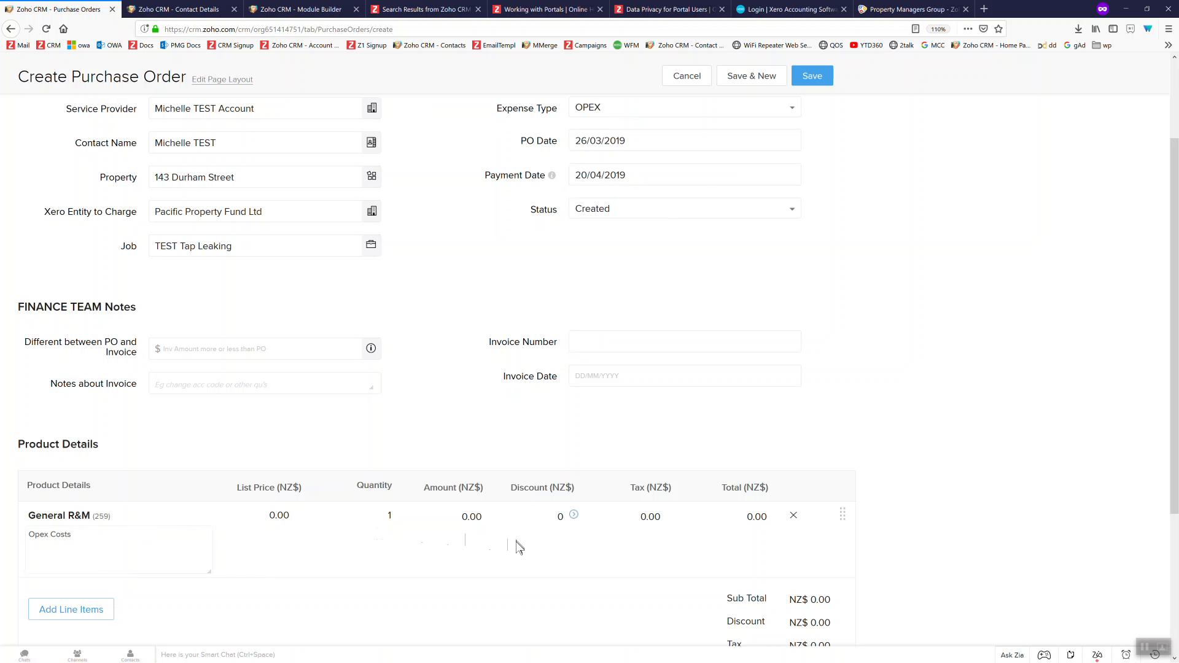
click(270, 521)
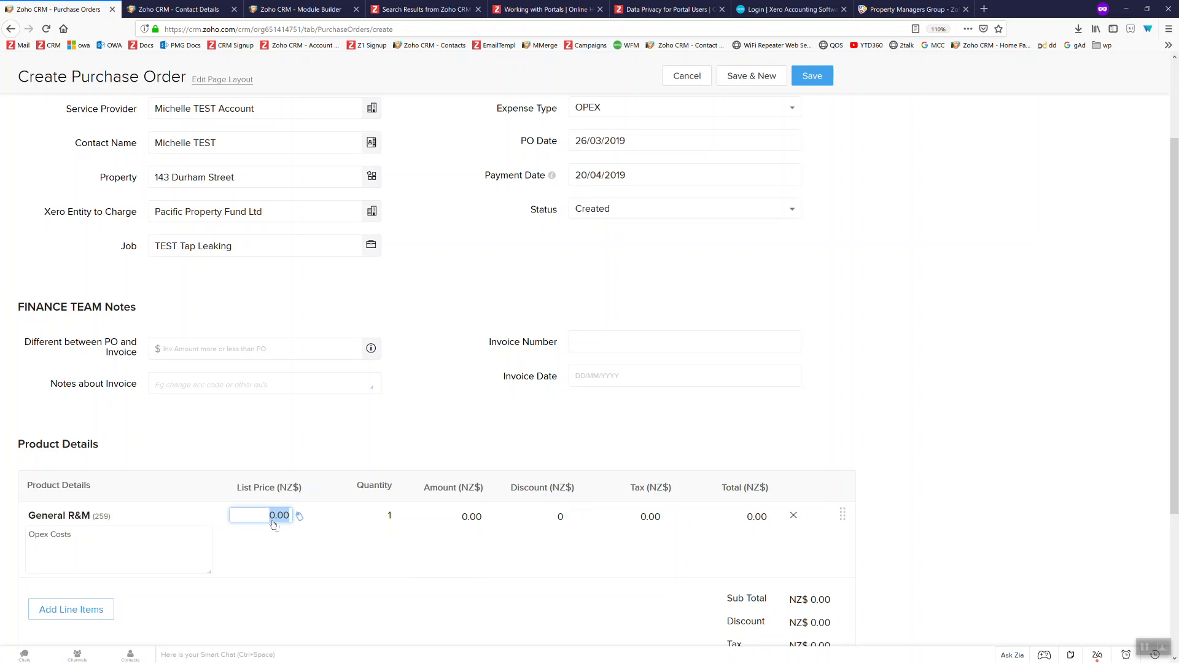
text(300)
click(433, 417)
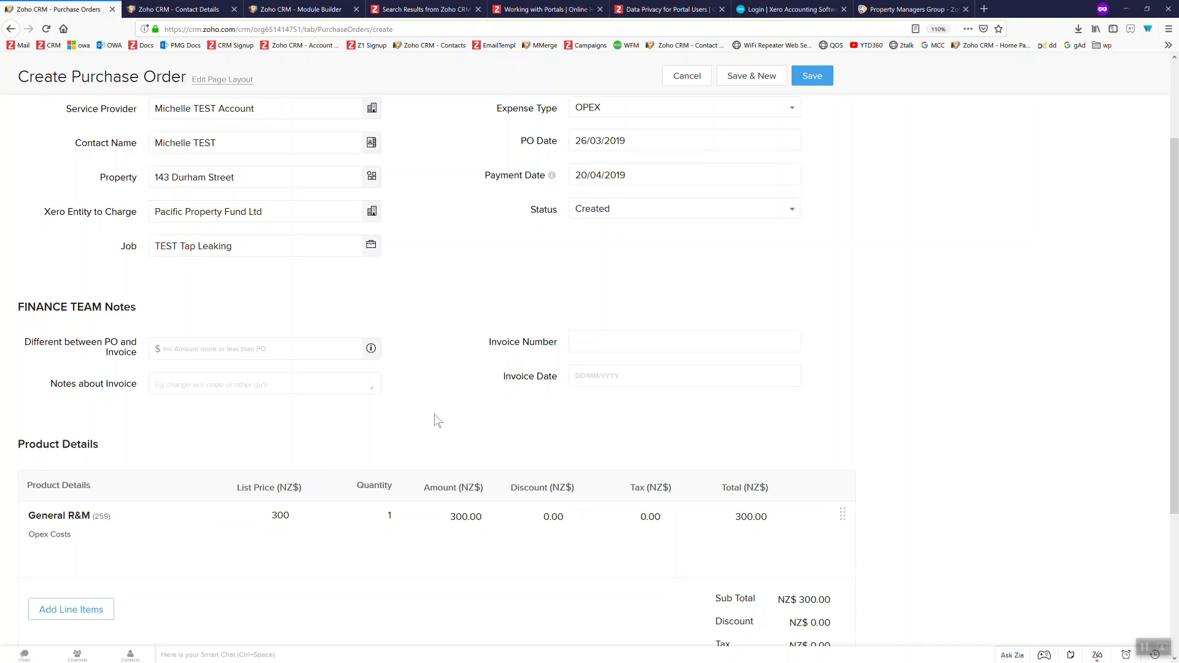
scroll(868, 422, down, 4)
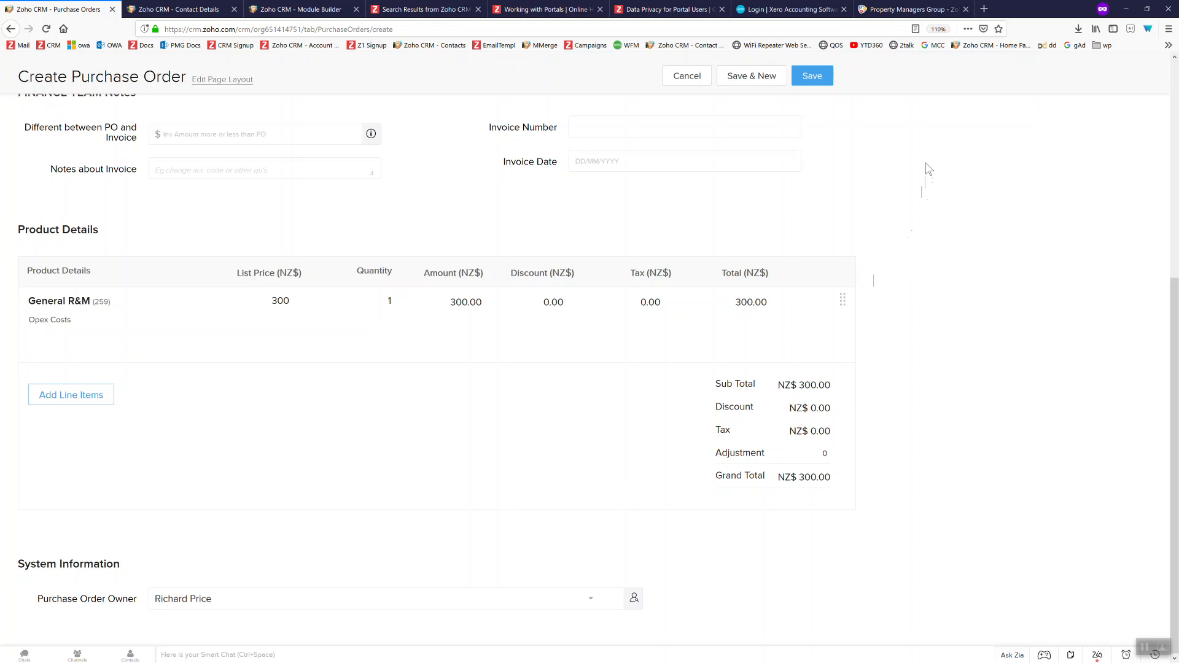
click(812, 78)
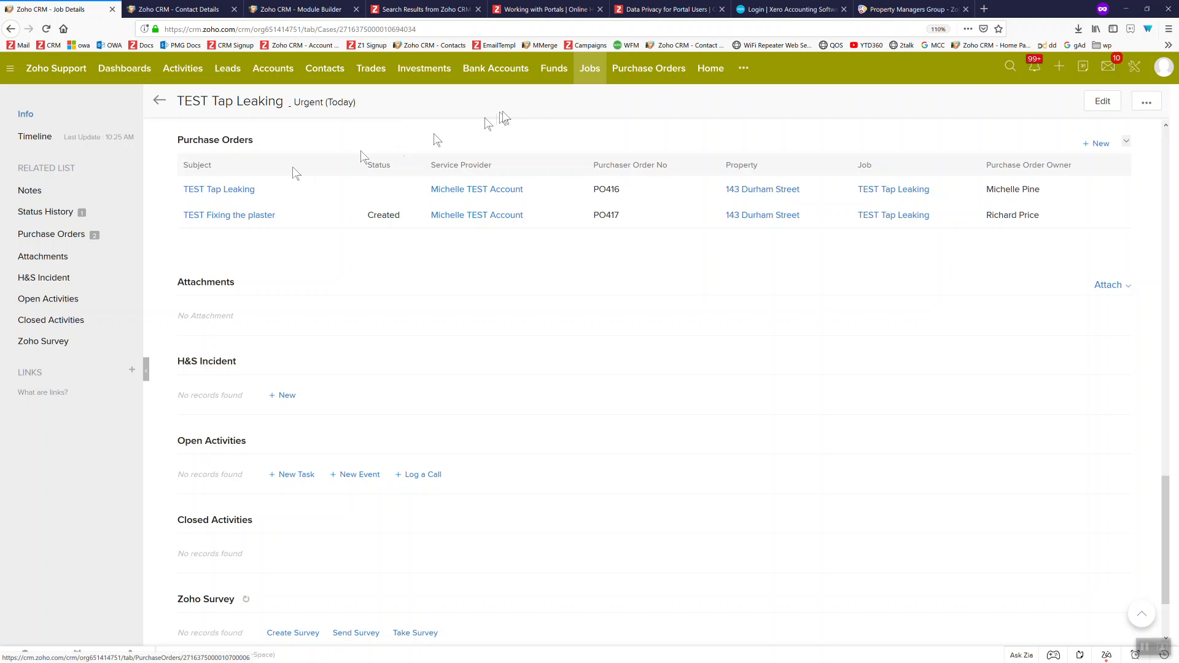
Open the 'TEST Fixing the plaster' purchase order from the job's Purchase Orders list
click(246, 216)
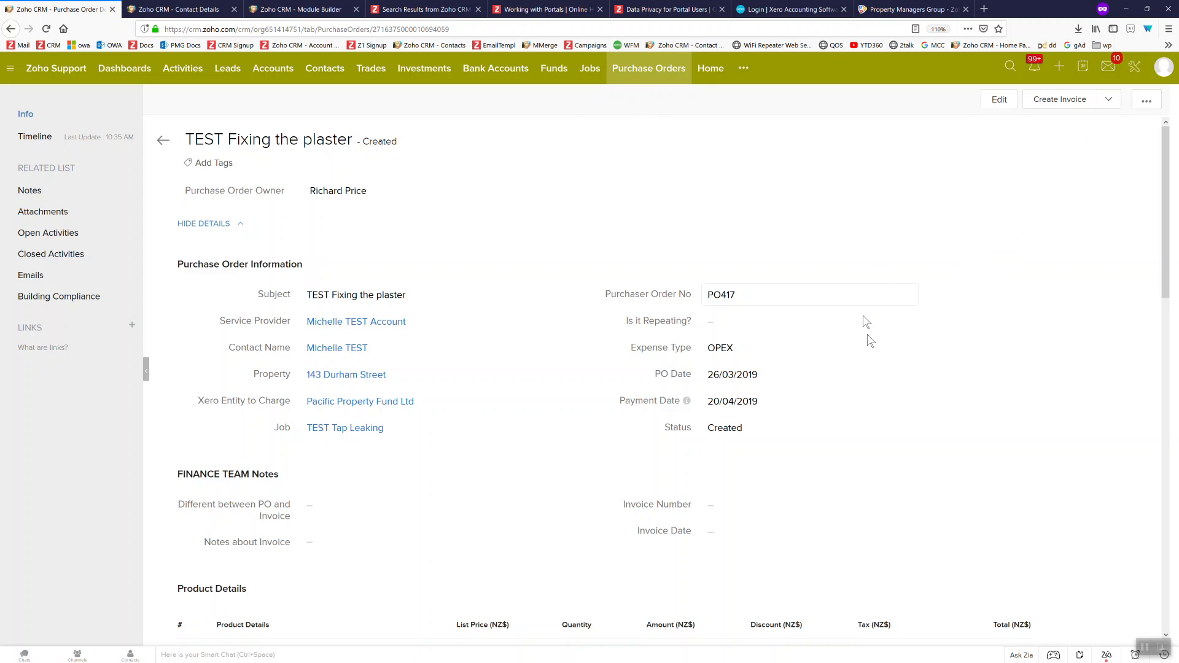
Export PO417 with the Purchase Order Template to 'PO_TEST Fixing the plaster.pdf'
click(1149, 103)
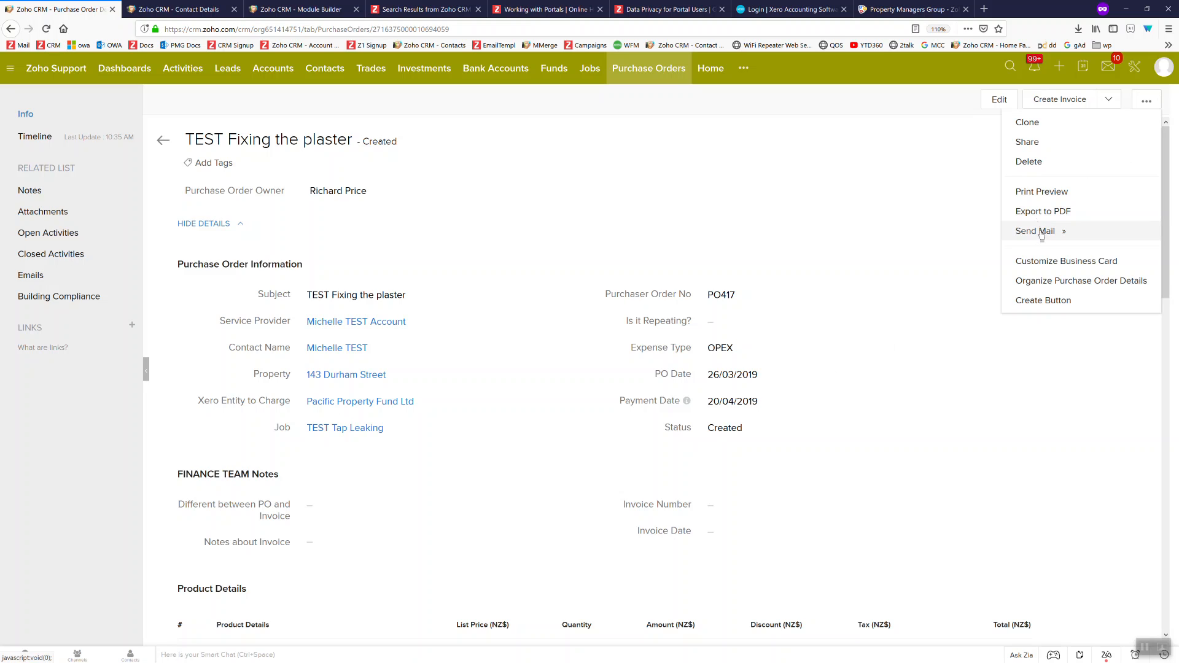
click(1031, 215)
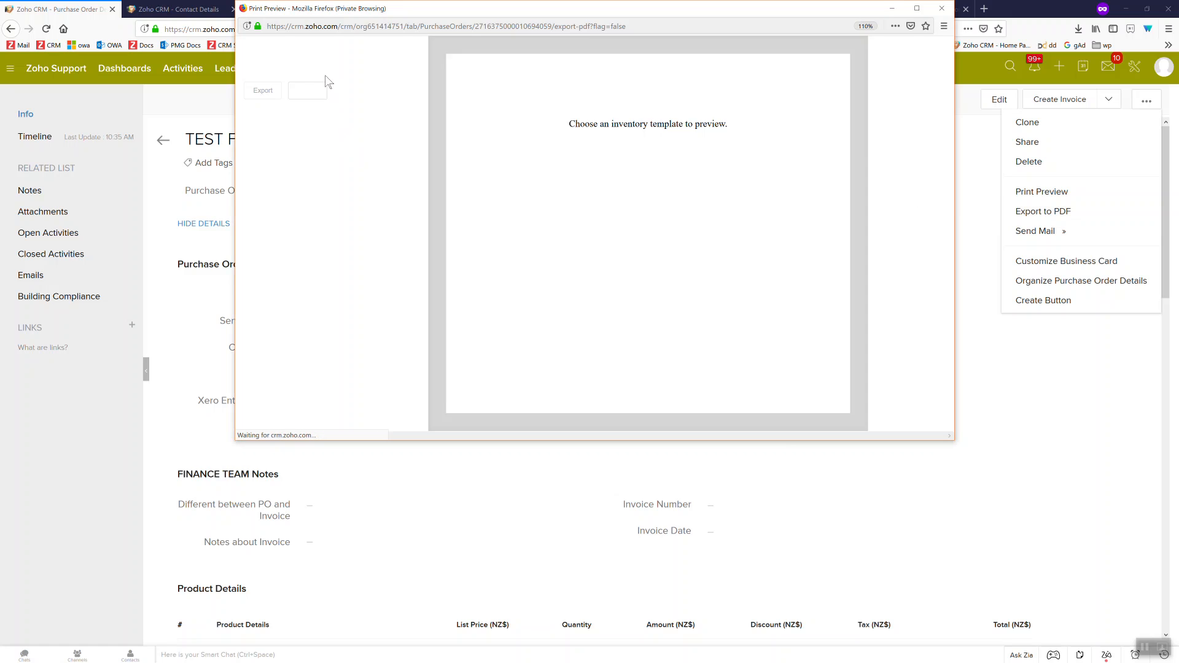
click(318, 98)
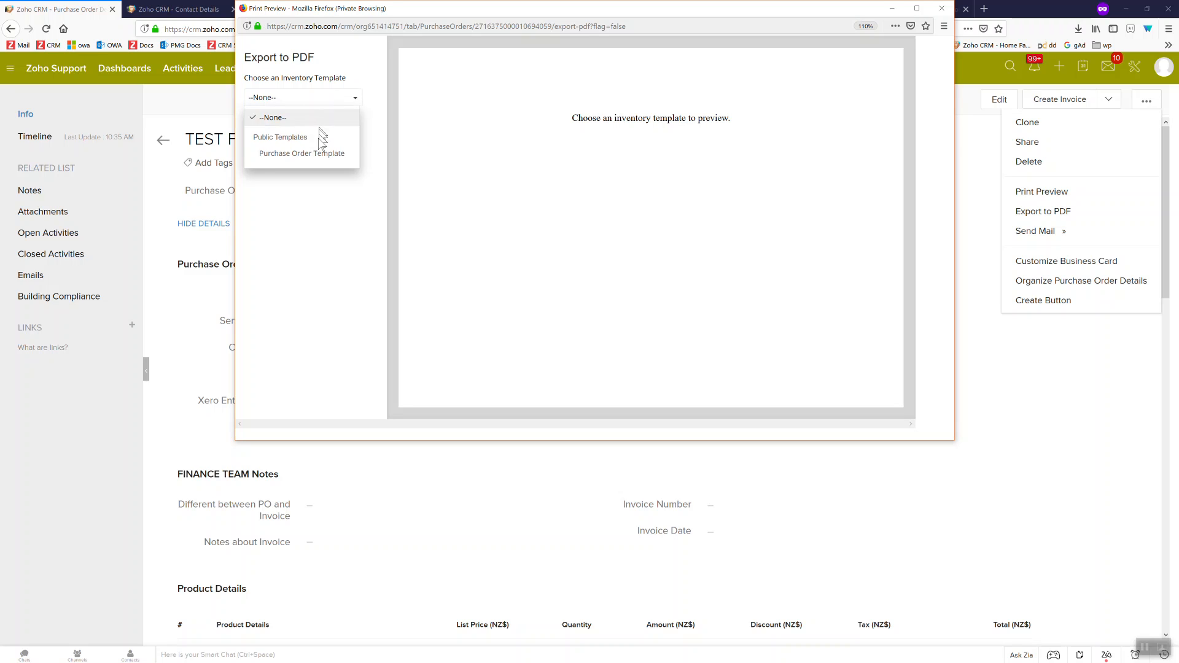
click(294, 153)
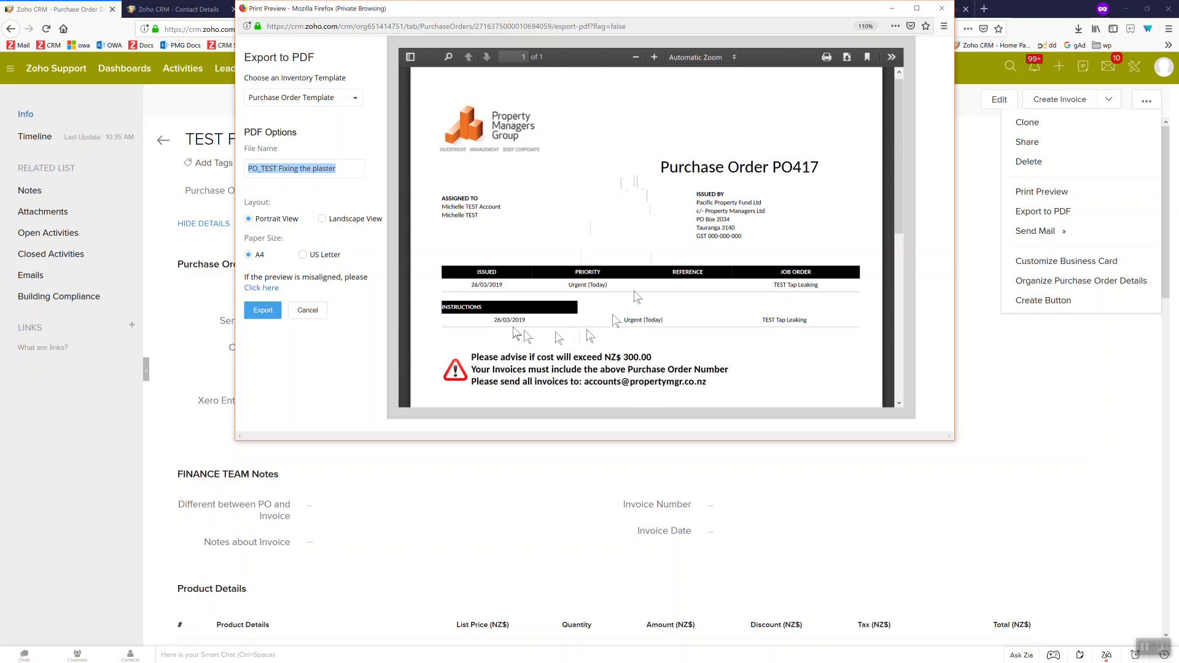
click(258, 313)
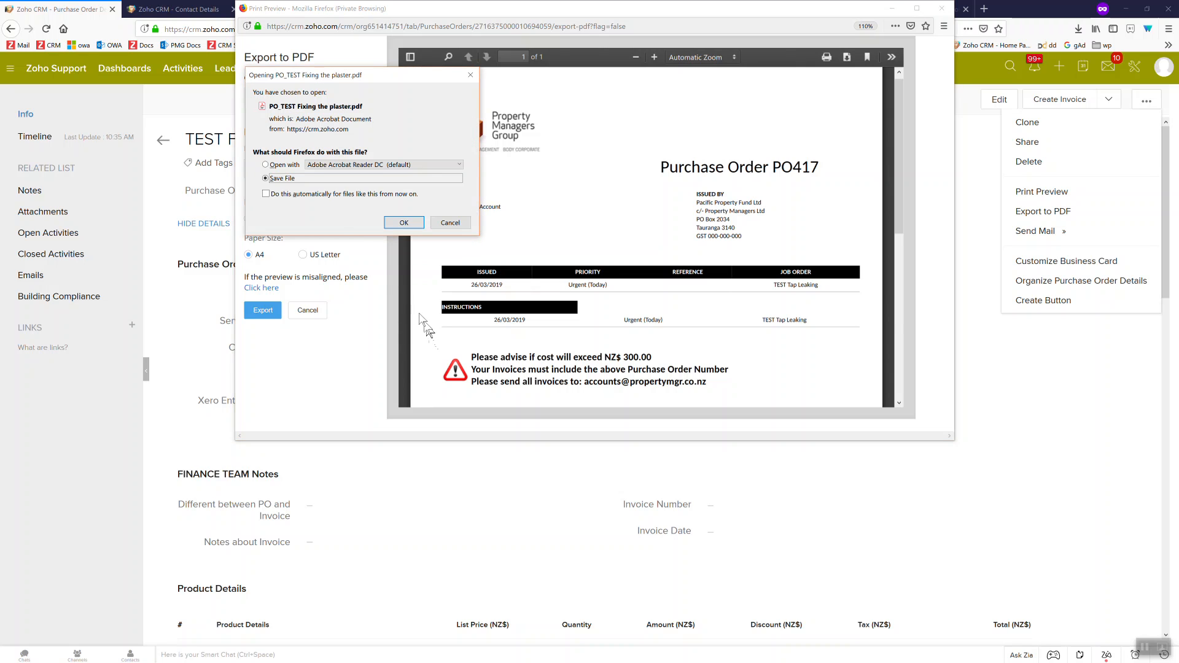
click(404, 222)
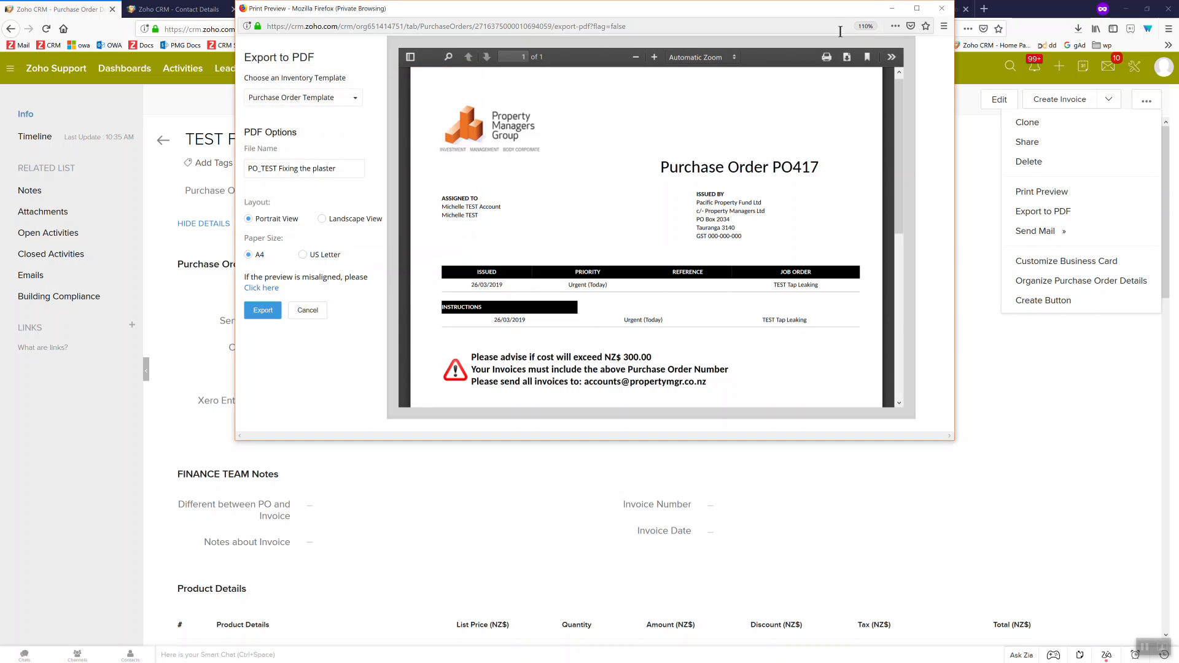
click(943, 9)
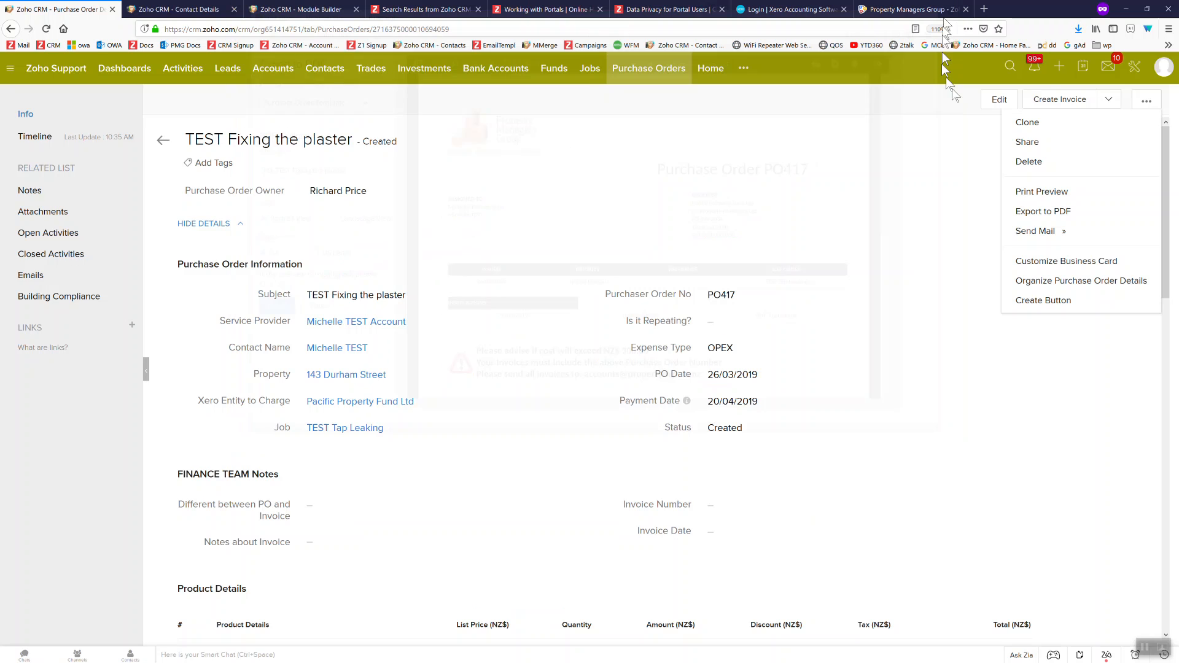
click(1078, 29)
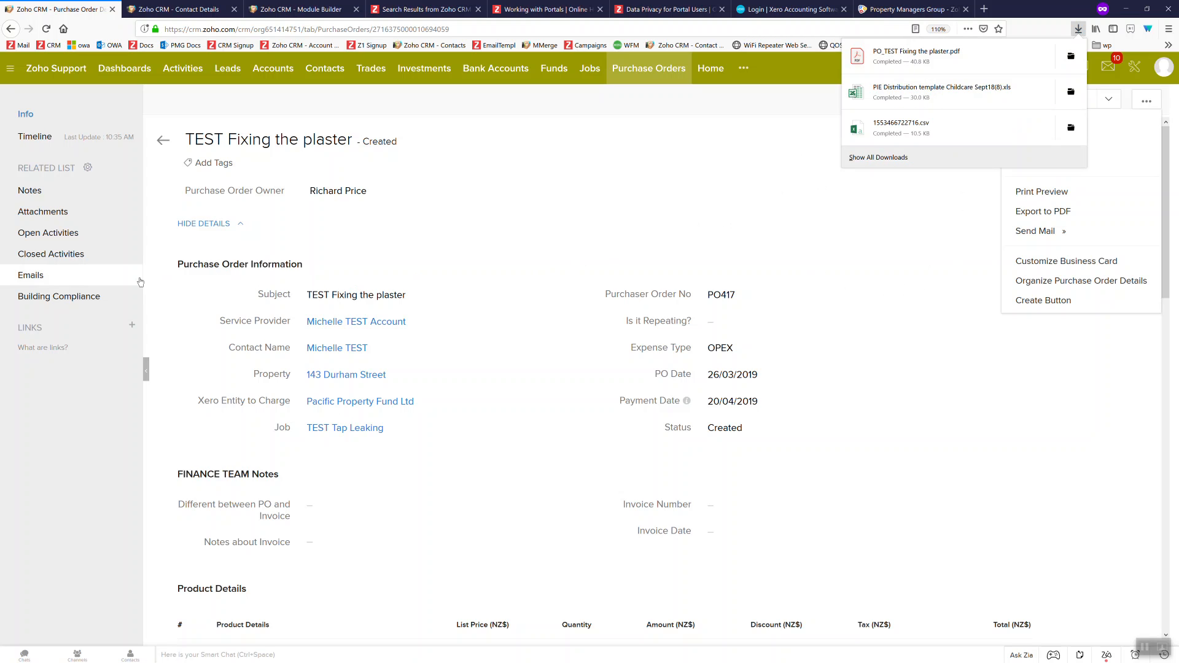
click(912, 52)
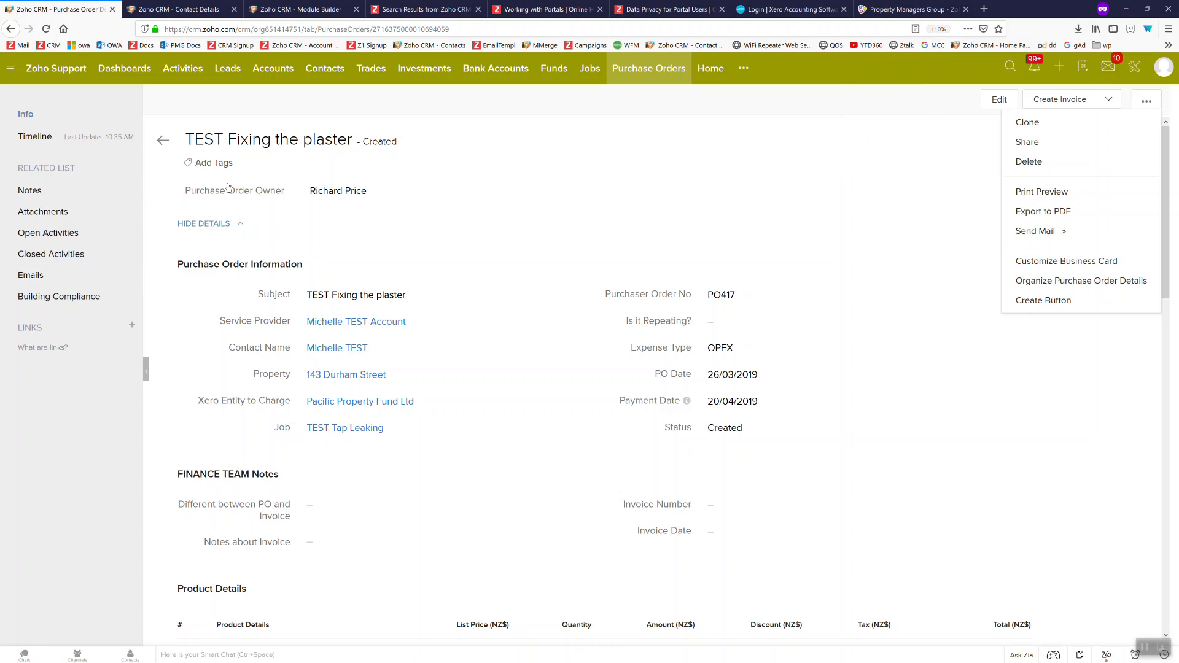
click(829, 8)
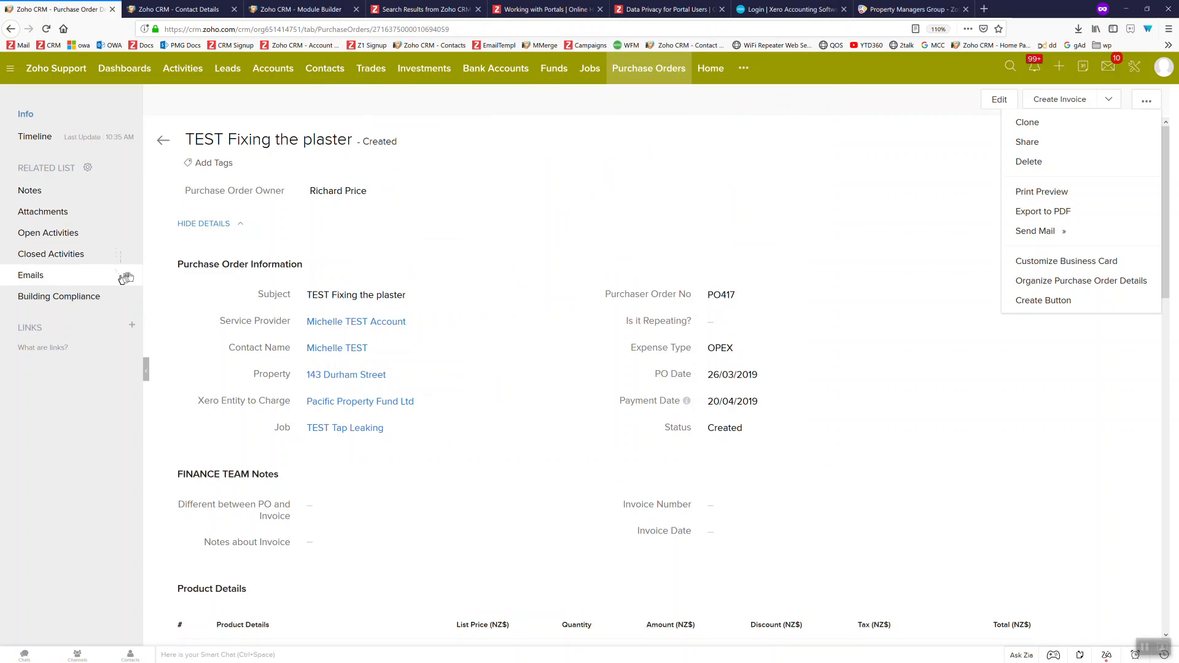
click(130, 277)
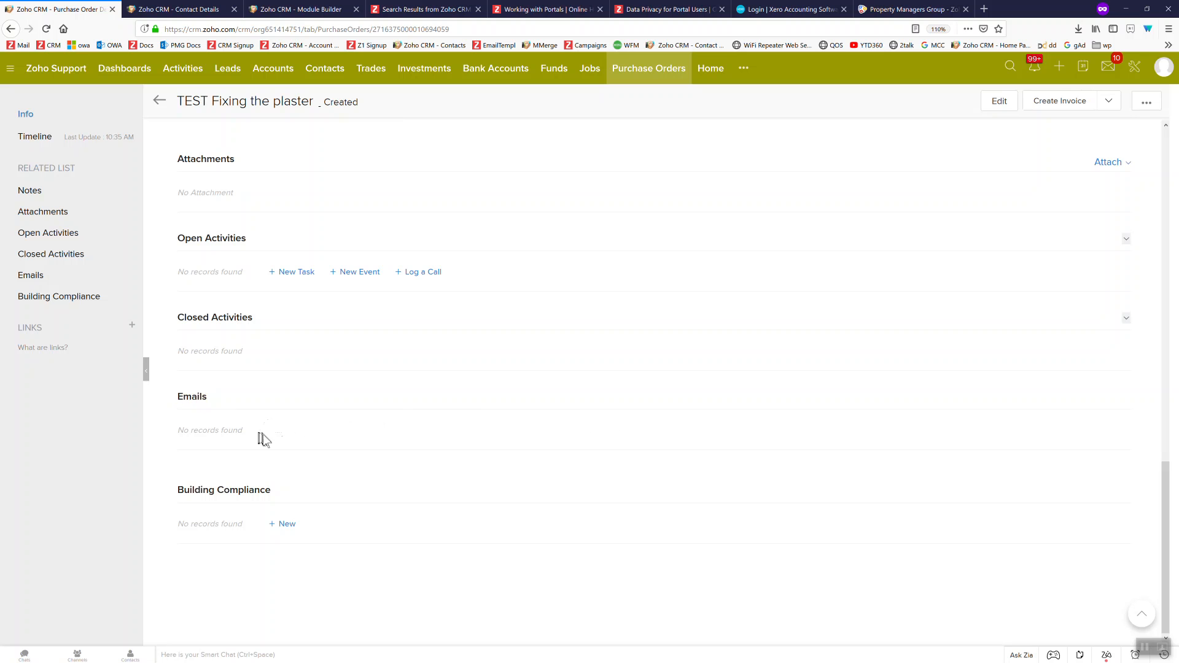
scroll(271, 430, up, 15)
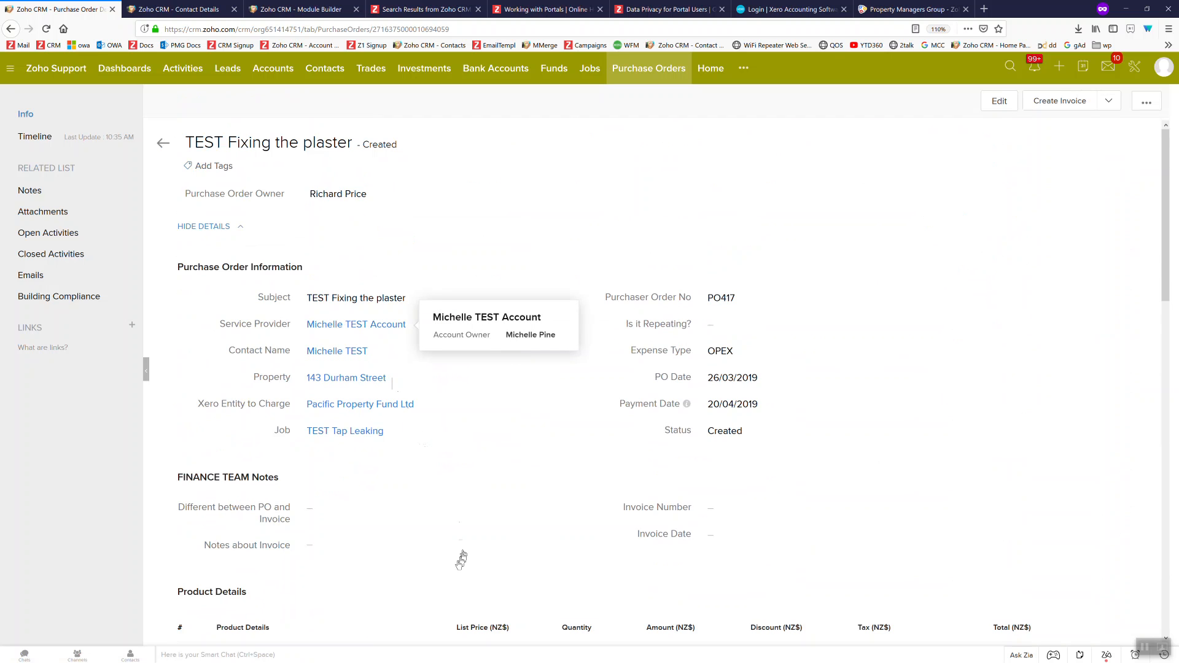
scroll(462, 558, down, 15)
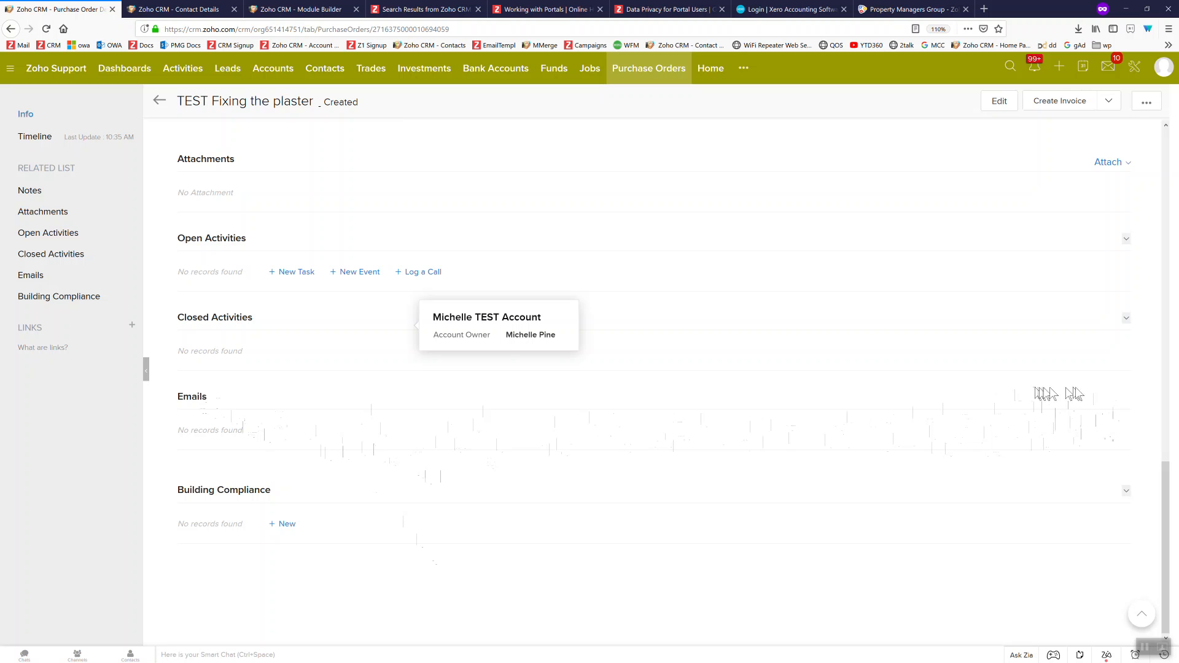
scroll(671, 402, up, 10)
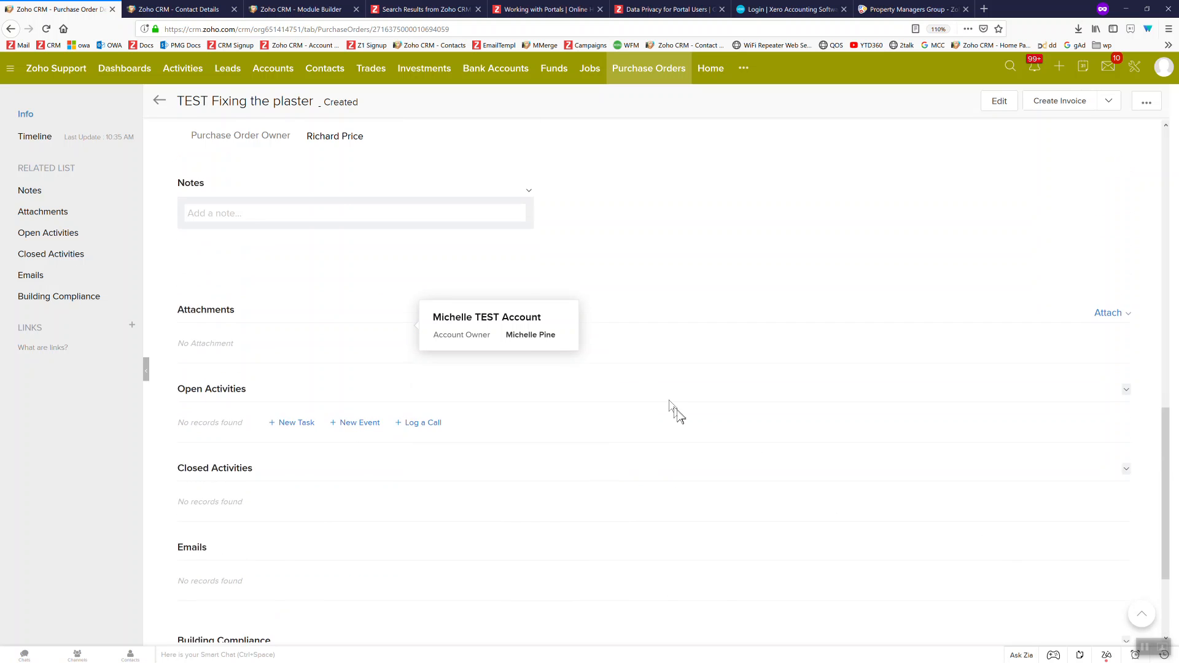
scroll(674, 392, up, 4)
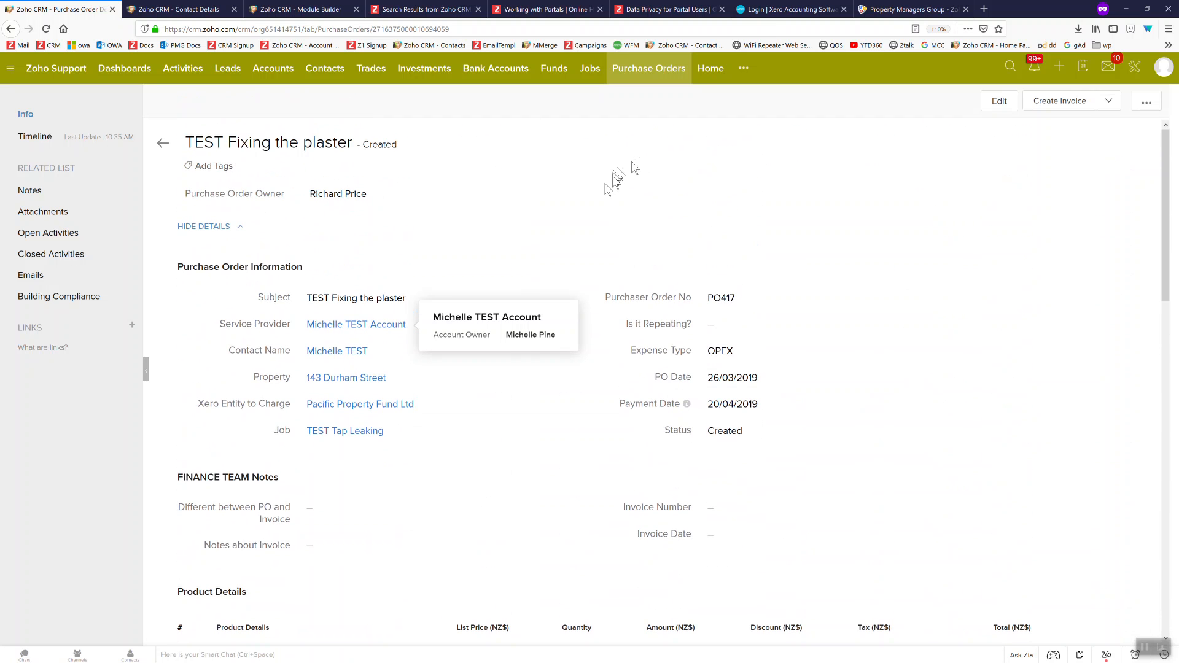